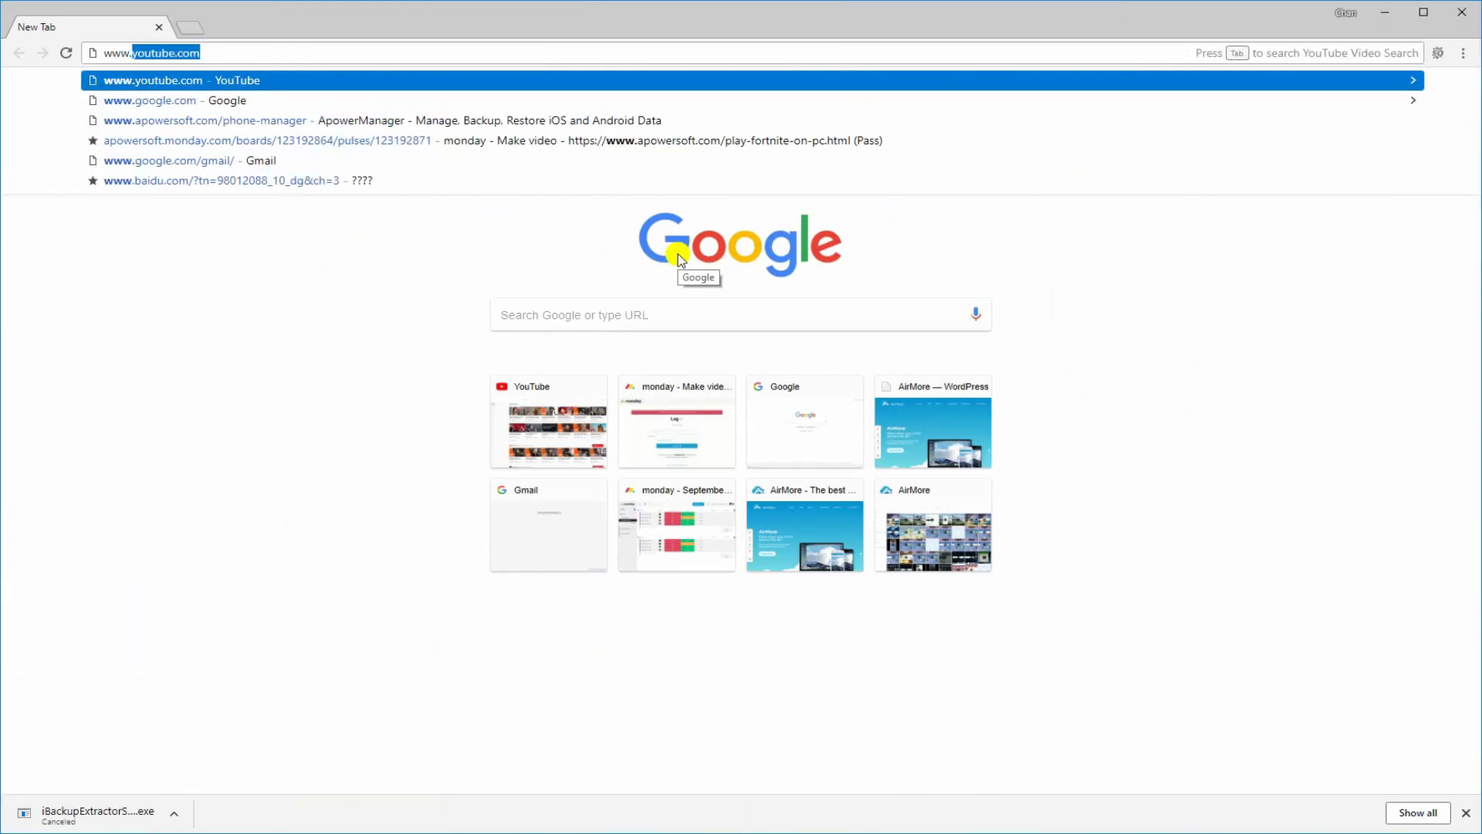
{"action": "type", "text": "owersof"}
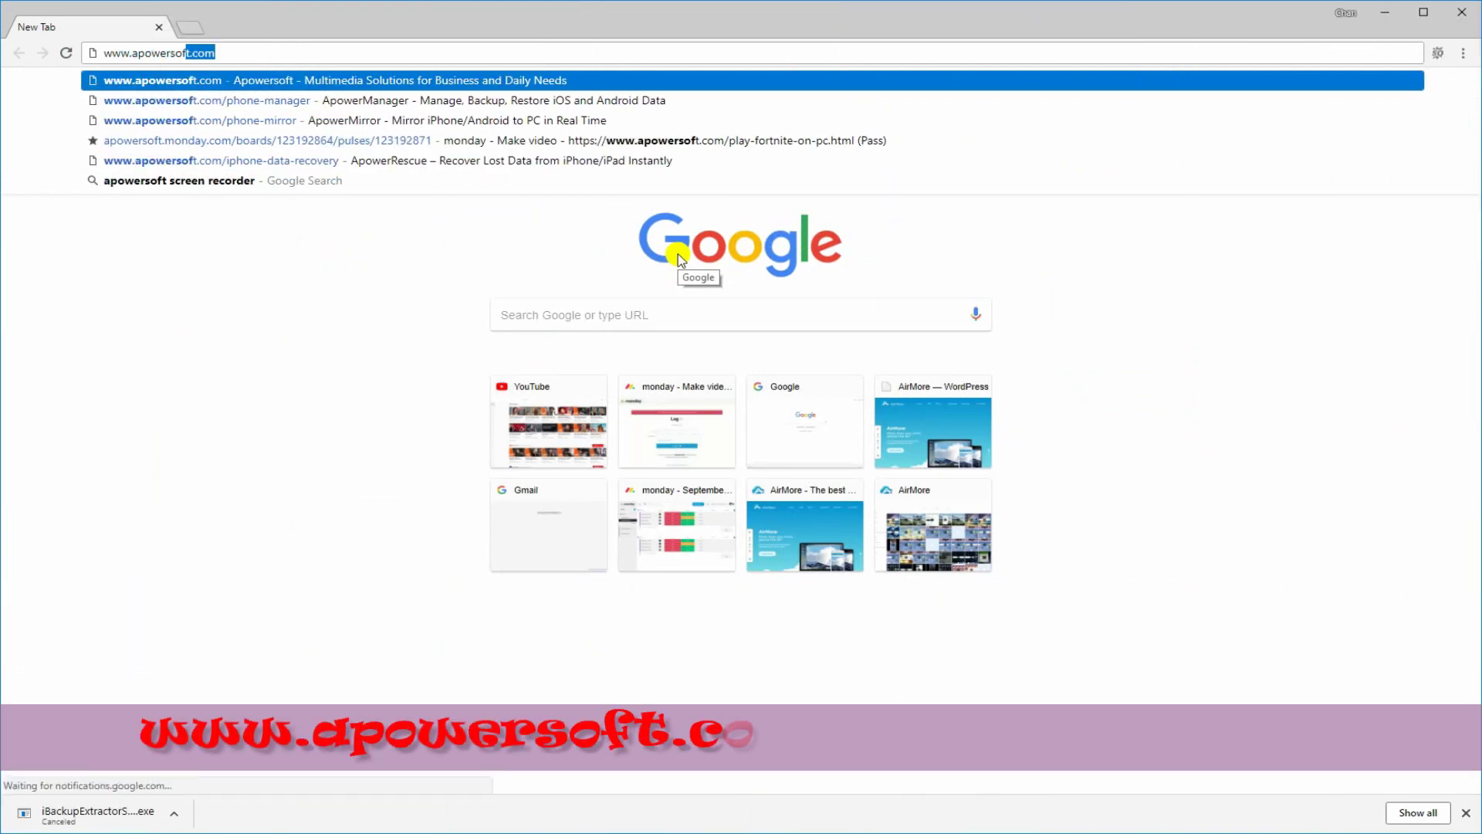
{"action": "type", "text": "t.com"}
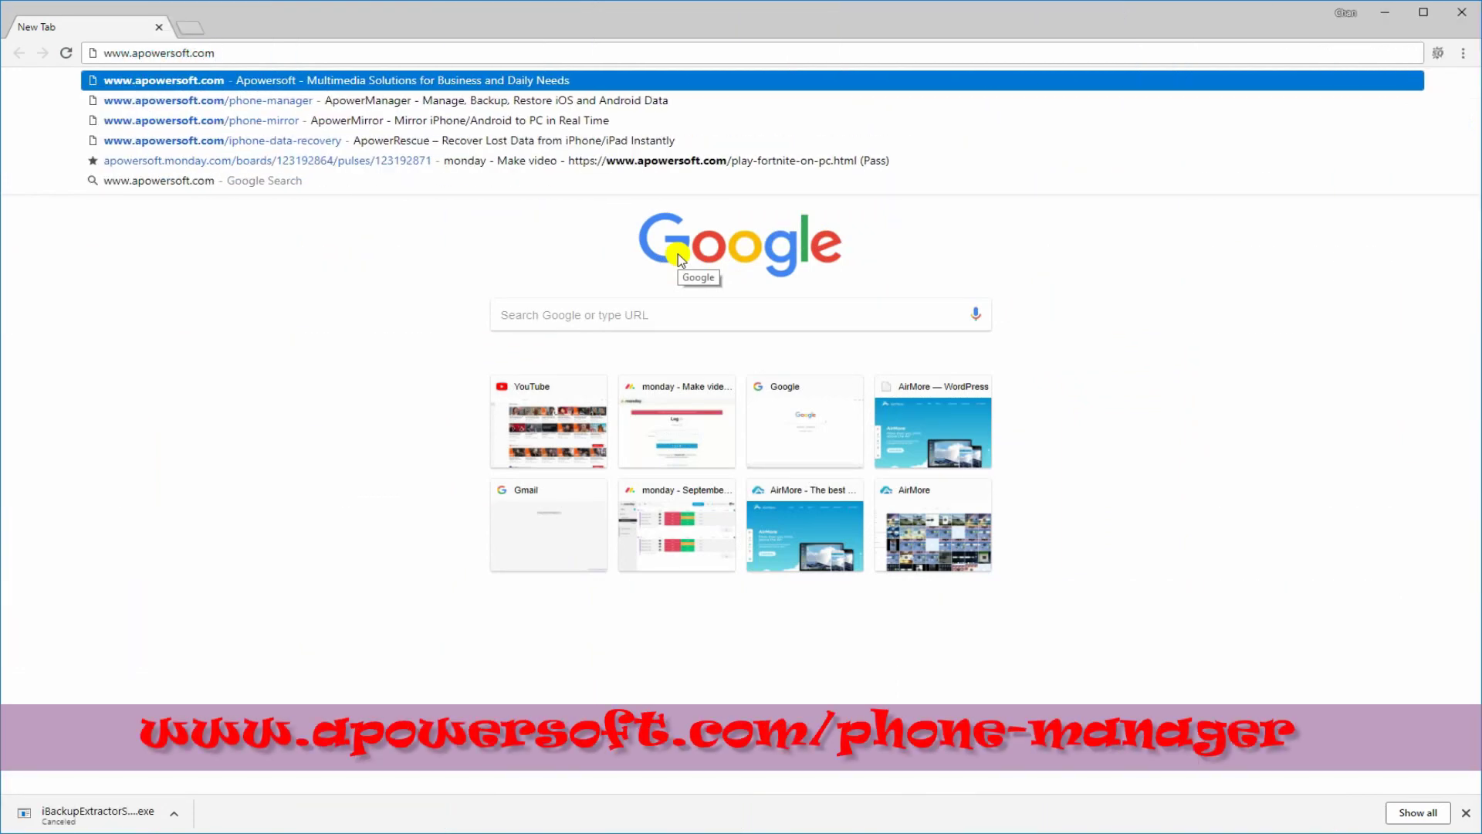
{"action": "type", "text": "/phone-ma"}
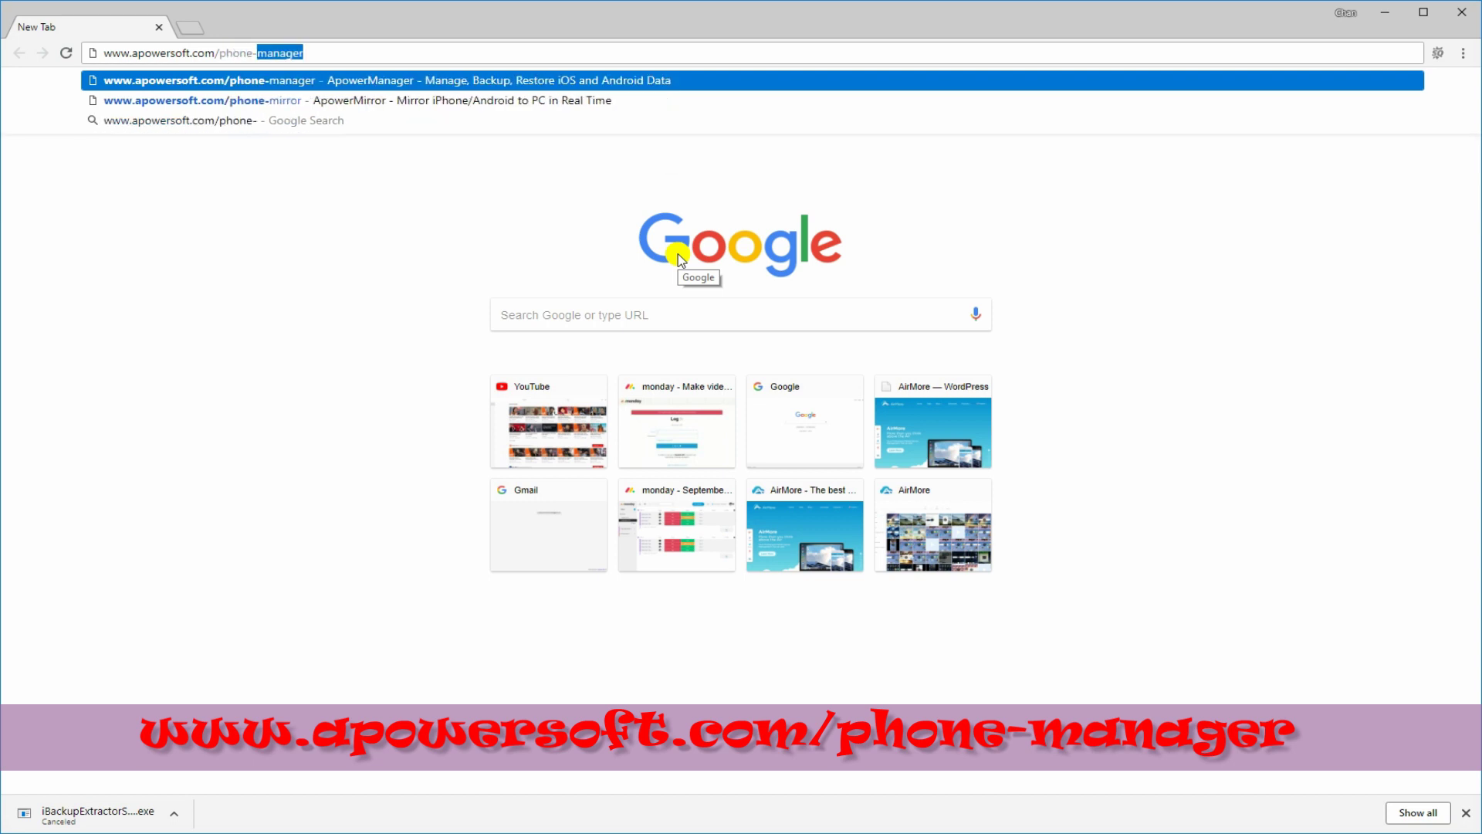
{"action": "type", "text": "na"}
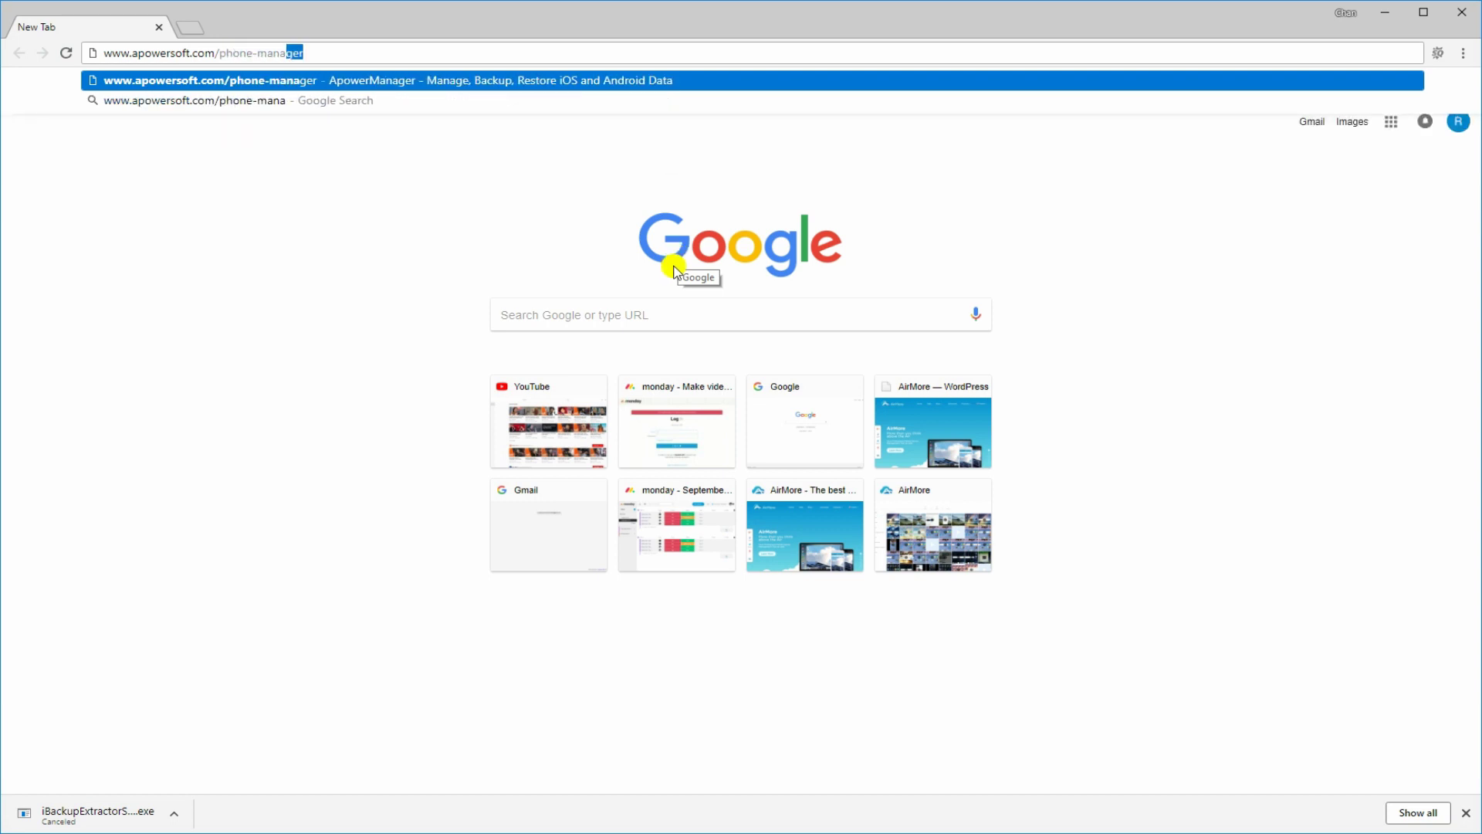
{"action": "type", "text": "ger"}
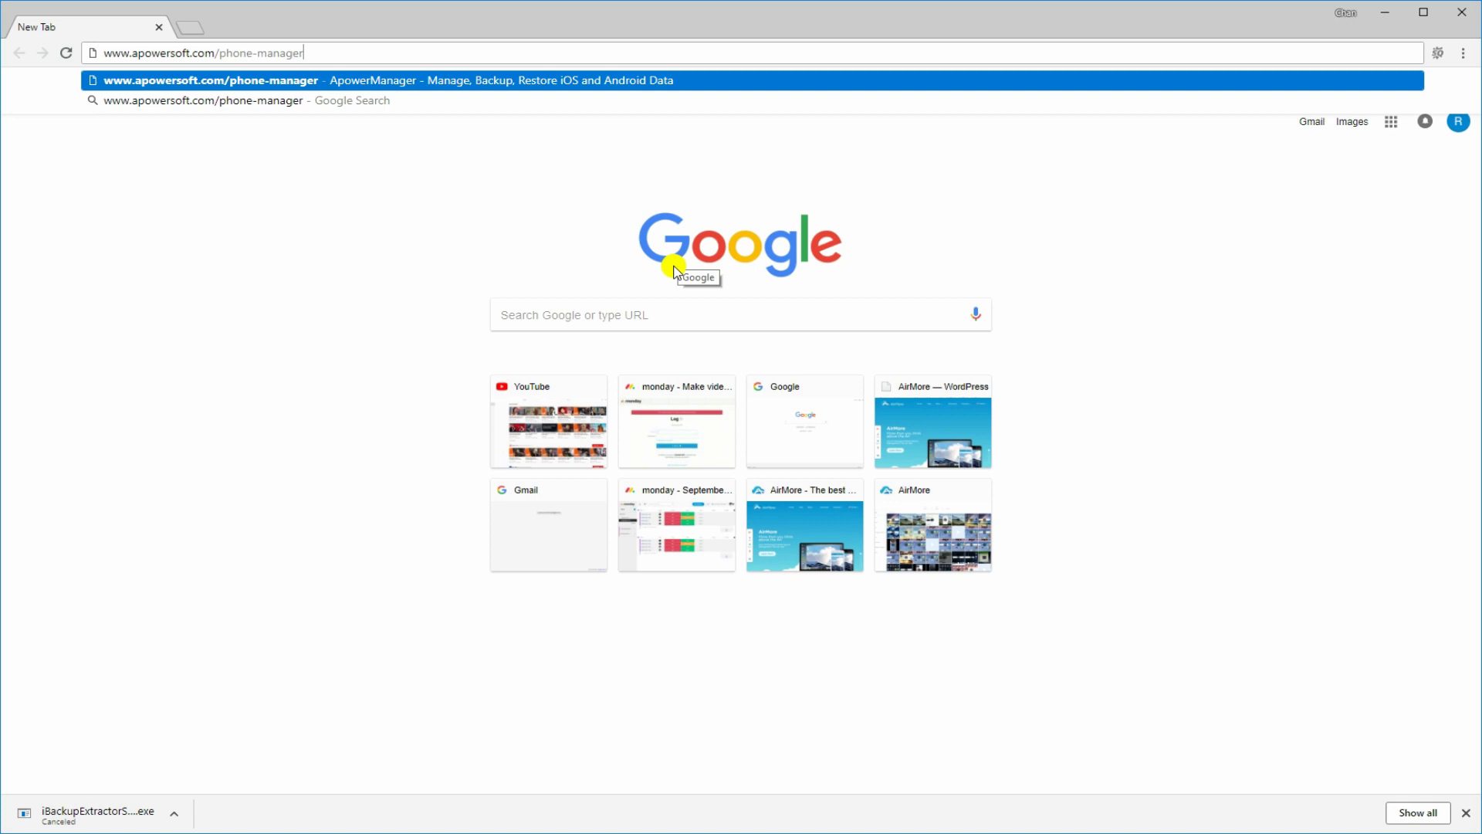
{"action": "key", "text": "Return"}
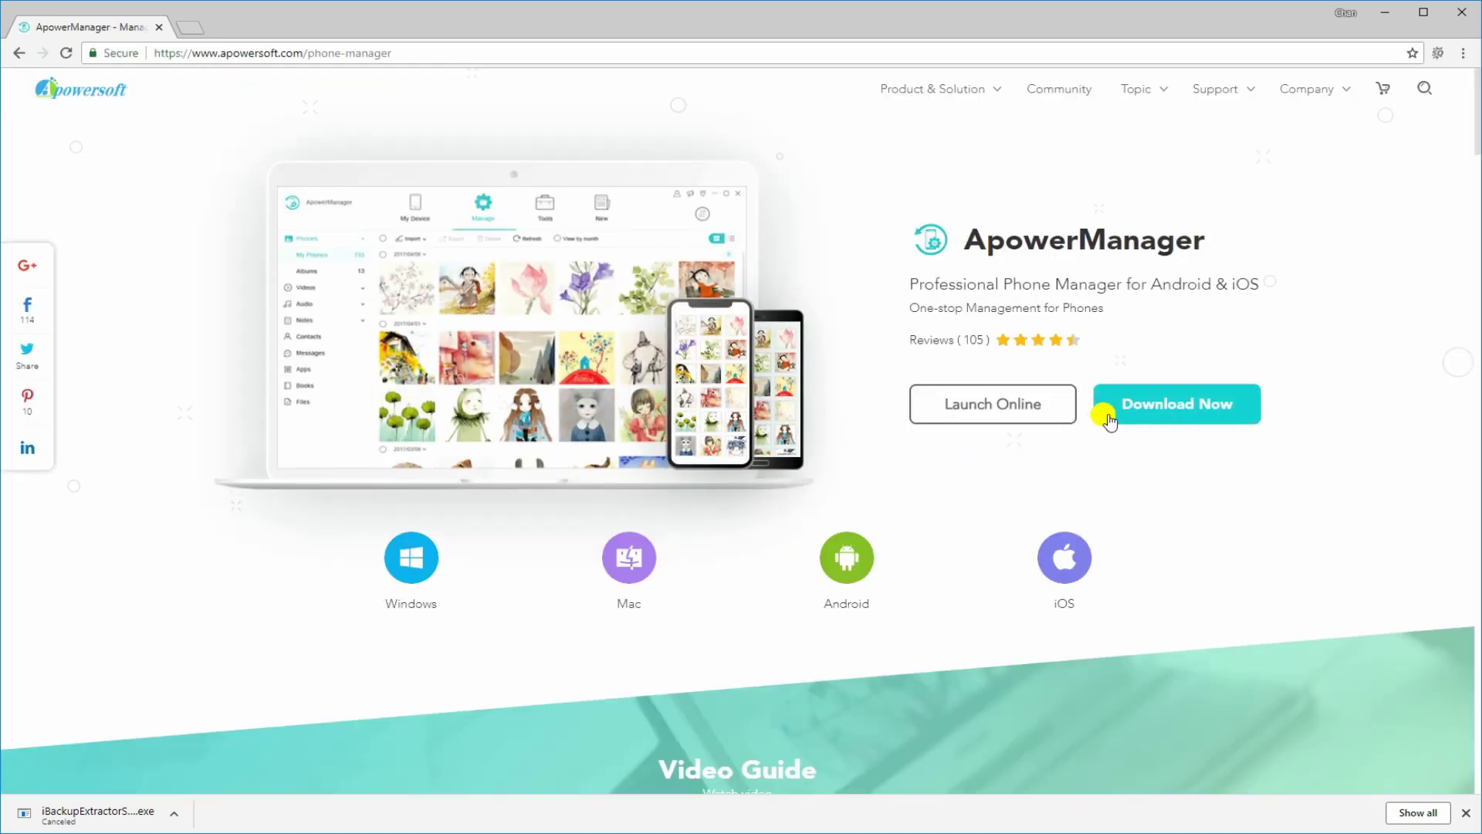
Download the ApowerManager installer, then bring up Backup & Restore from the Tools tab
{"action": "left_click", "coordinate": [1194, 409]}
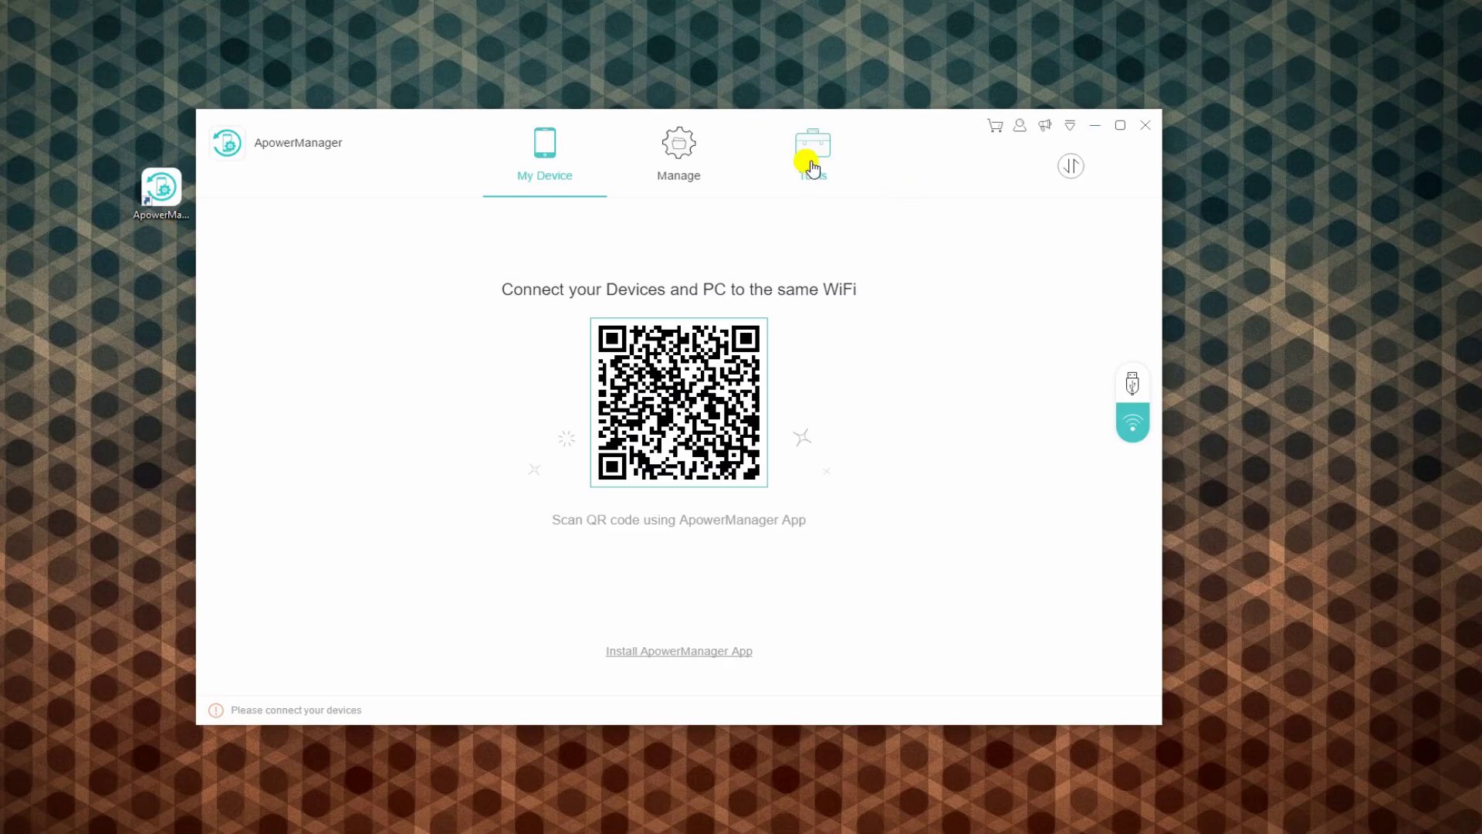
{"action": "left_click", "coordinate": [823, 178]}
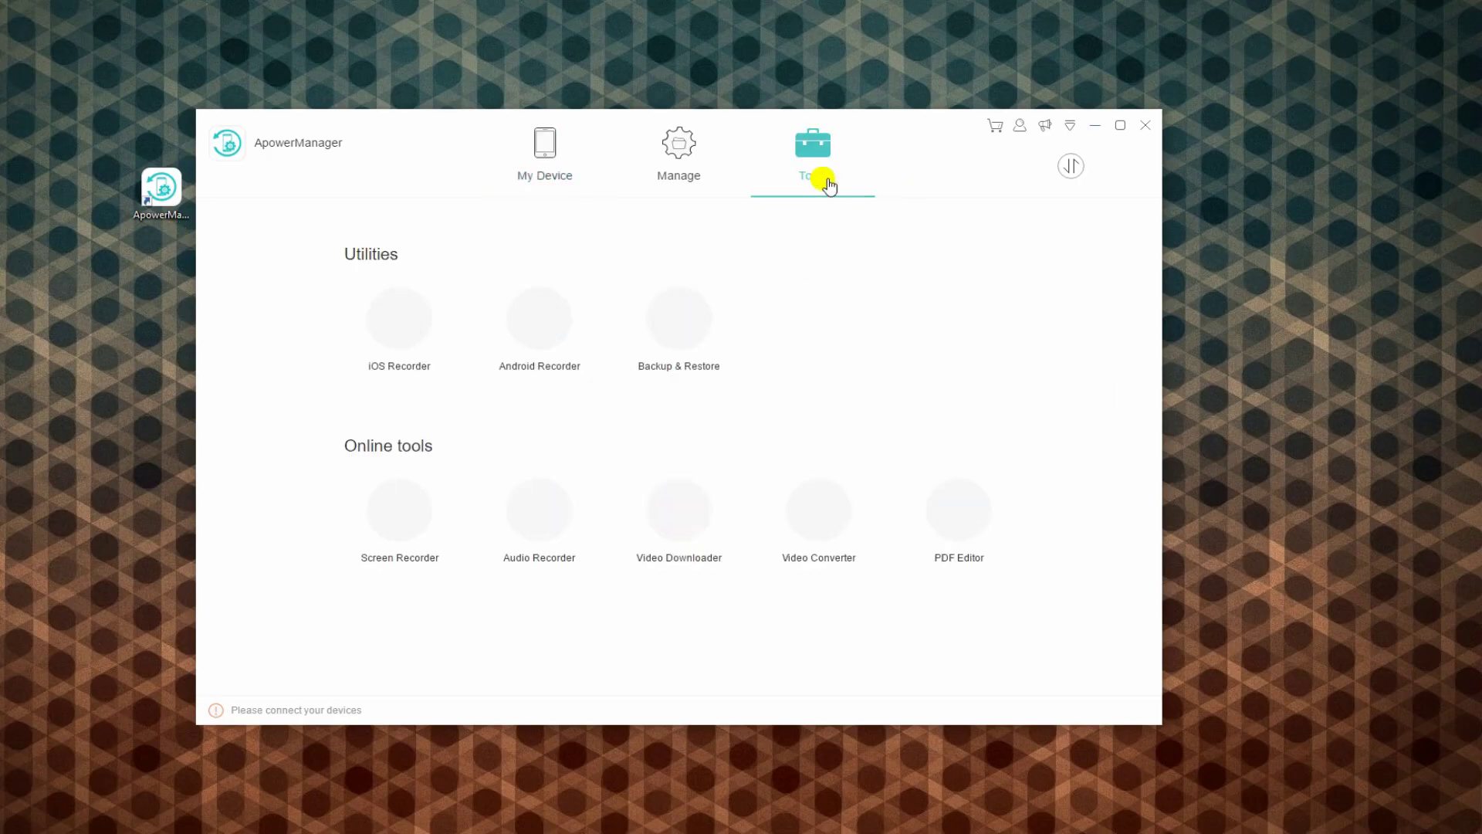
{"action": "left_click", "coordinate": [691, 384]}
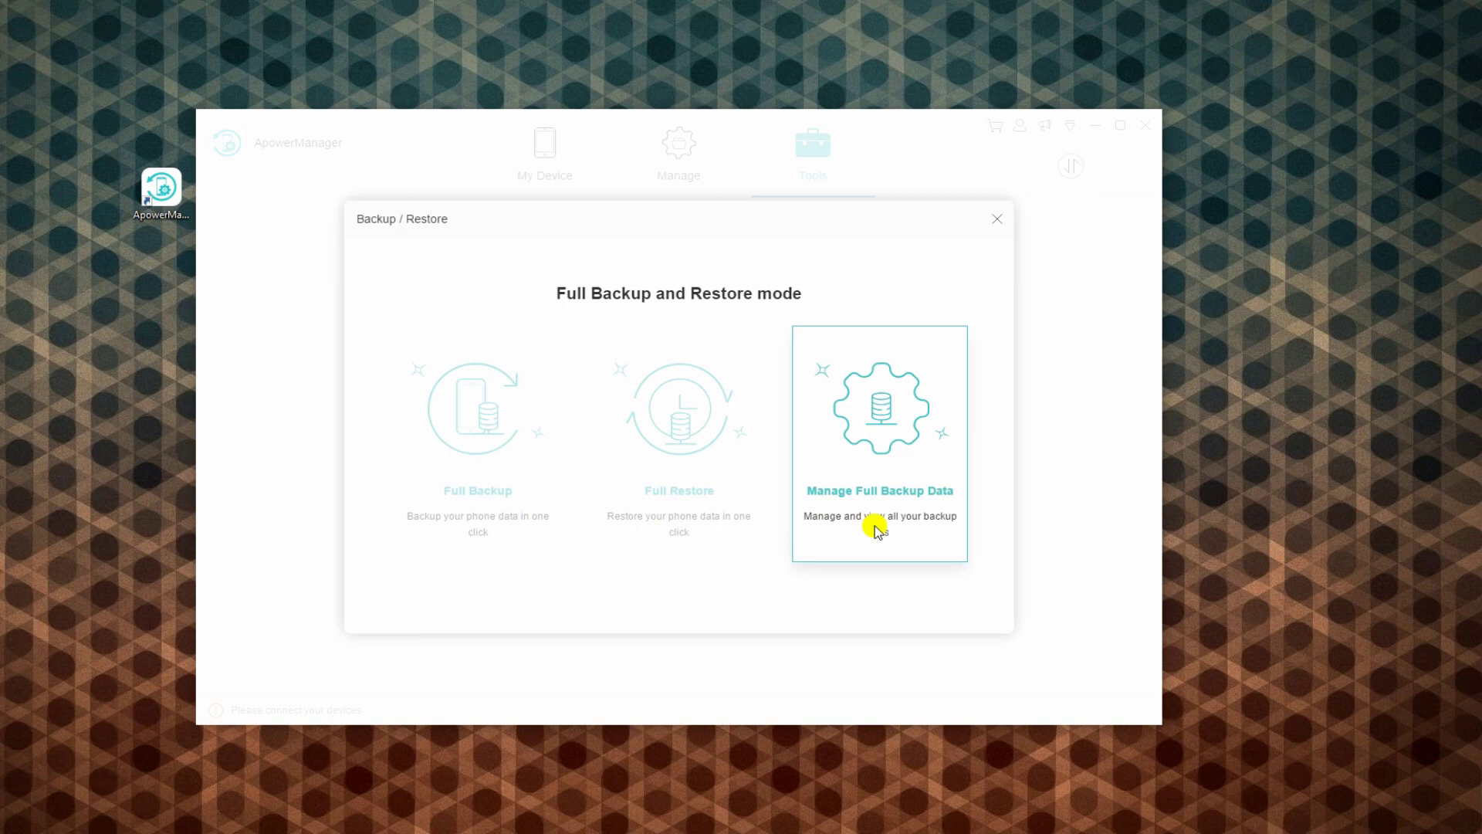
In Manage Full Backup Data, select the 2018/08/23 iPhone backup instead of HUAWEIRNE-L22 and view it
{"action": "left_click", "coordinate": [877, 530]}
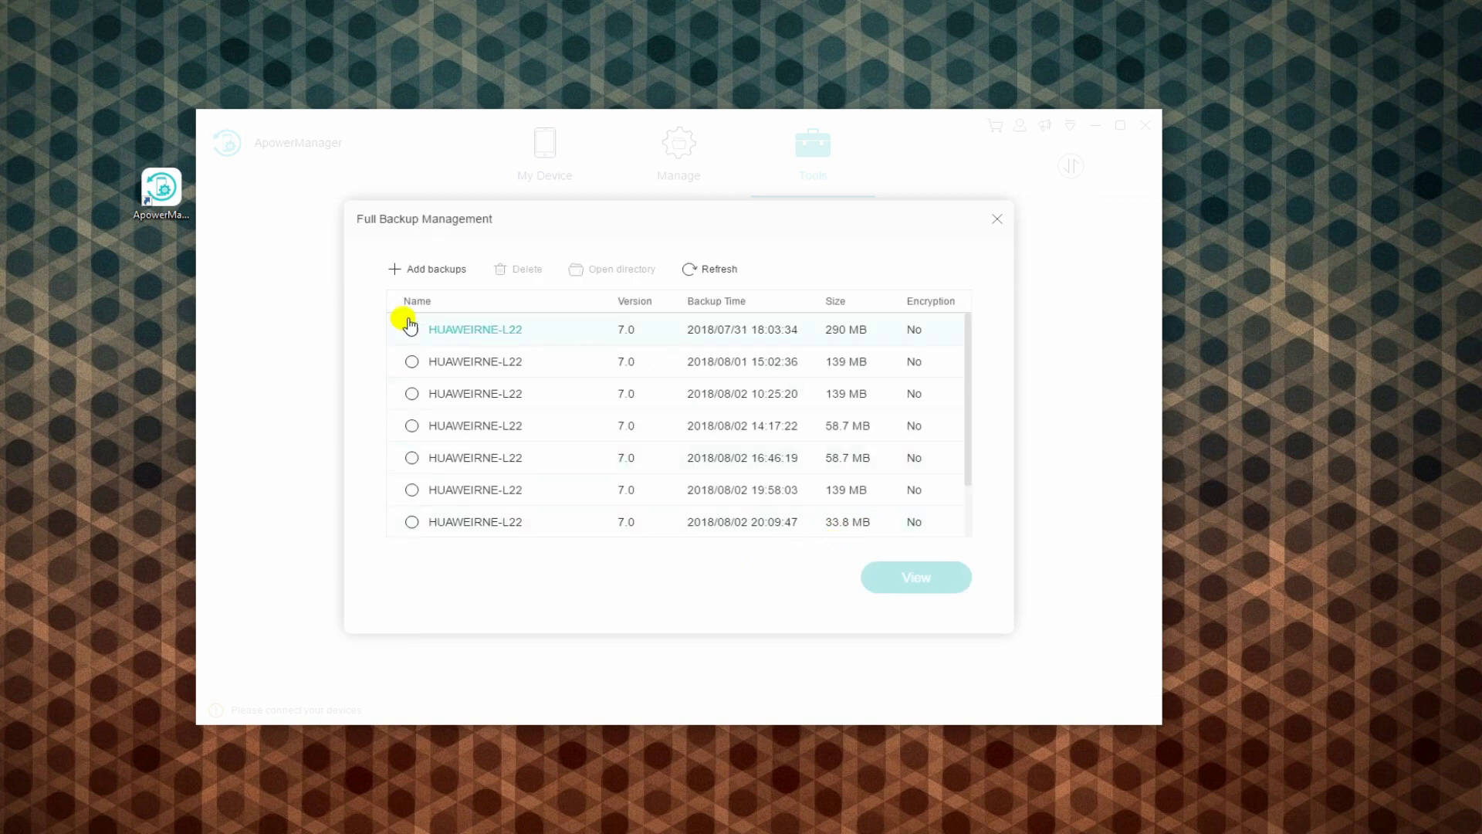
{"action": "left_click", "coordinate": [462, 327]}
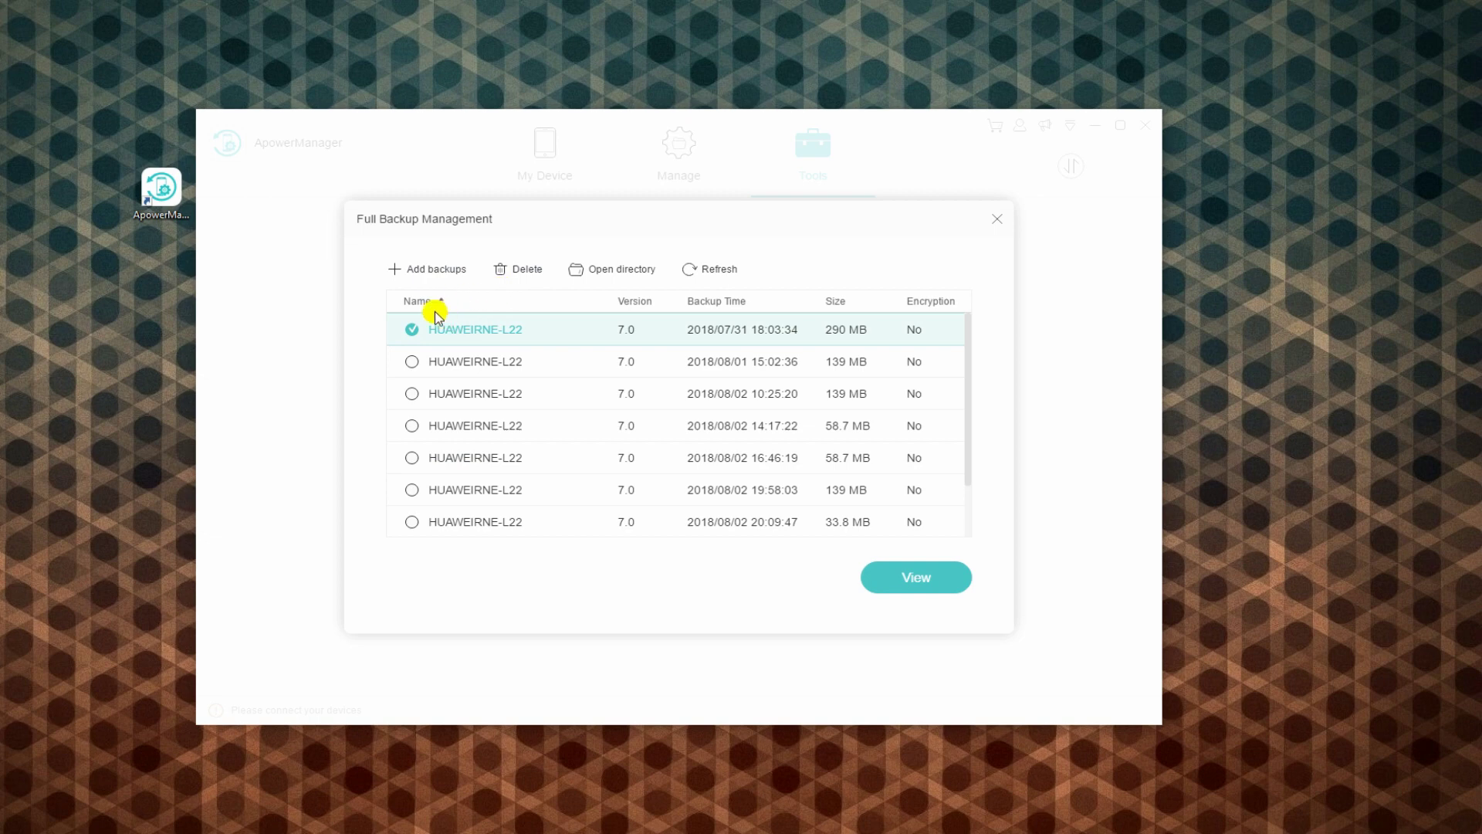
{"action": "scroll", "coordinate": [556, 437], "scroll_direction": "down", "scroll_amount": 2}
{"action": "scroll", "coordinate": [556, 437], "scroll_direction": "up", "scroll_amount": 2}
{"action": "left_click", "coordinate": [414, 331]}
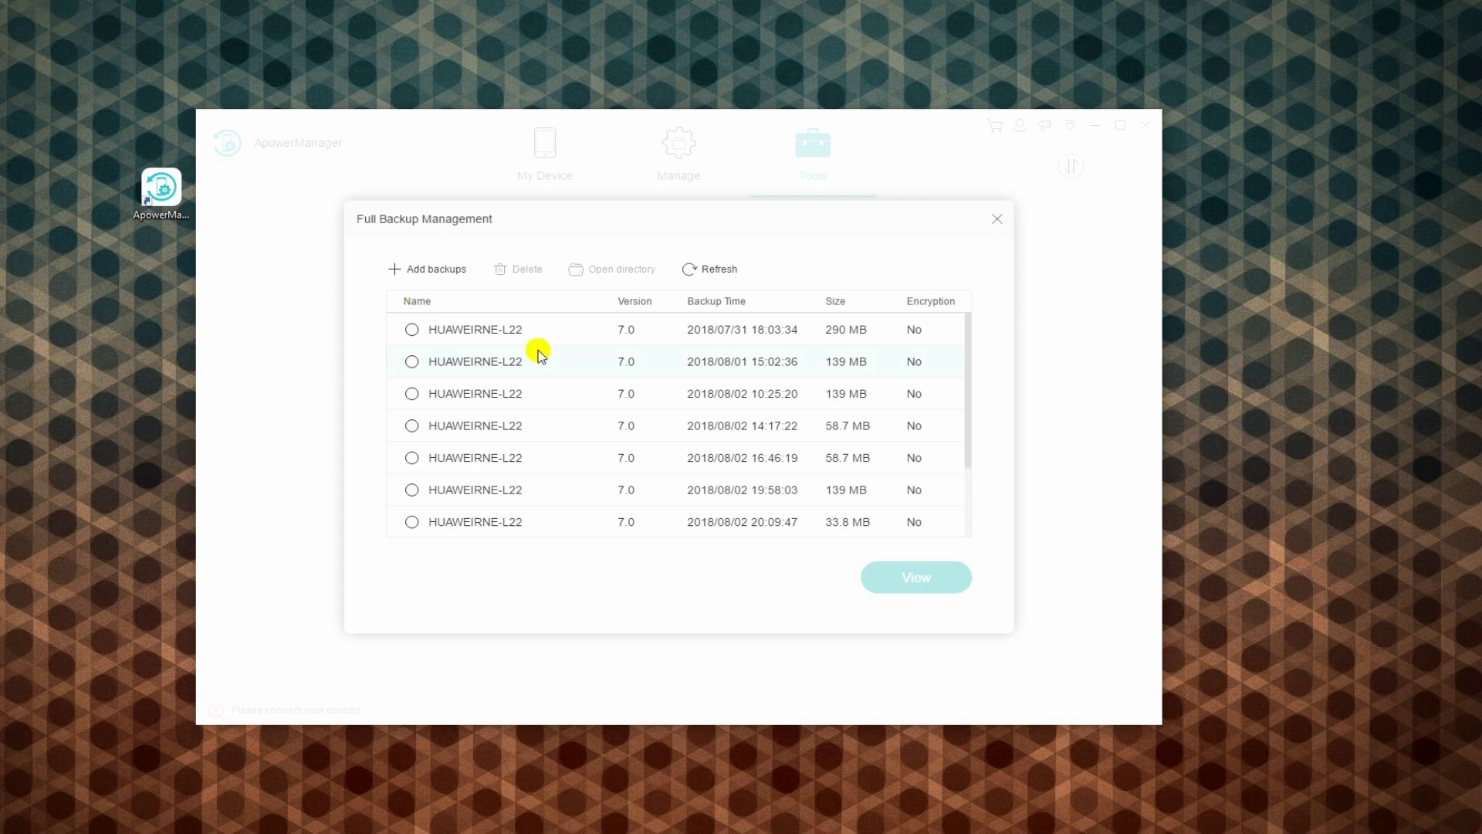
{"action": "scroll", "coordinate": [569, 464], "scroll_direction": "down", "scroll_amount": 3}
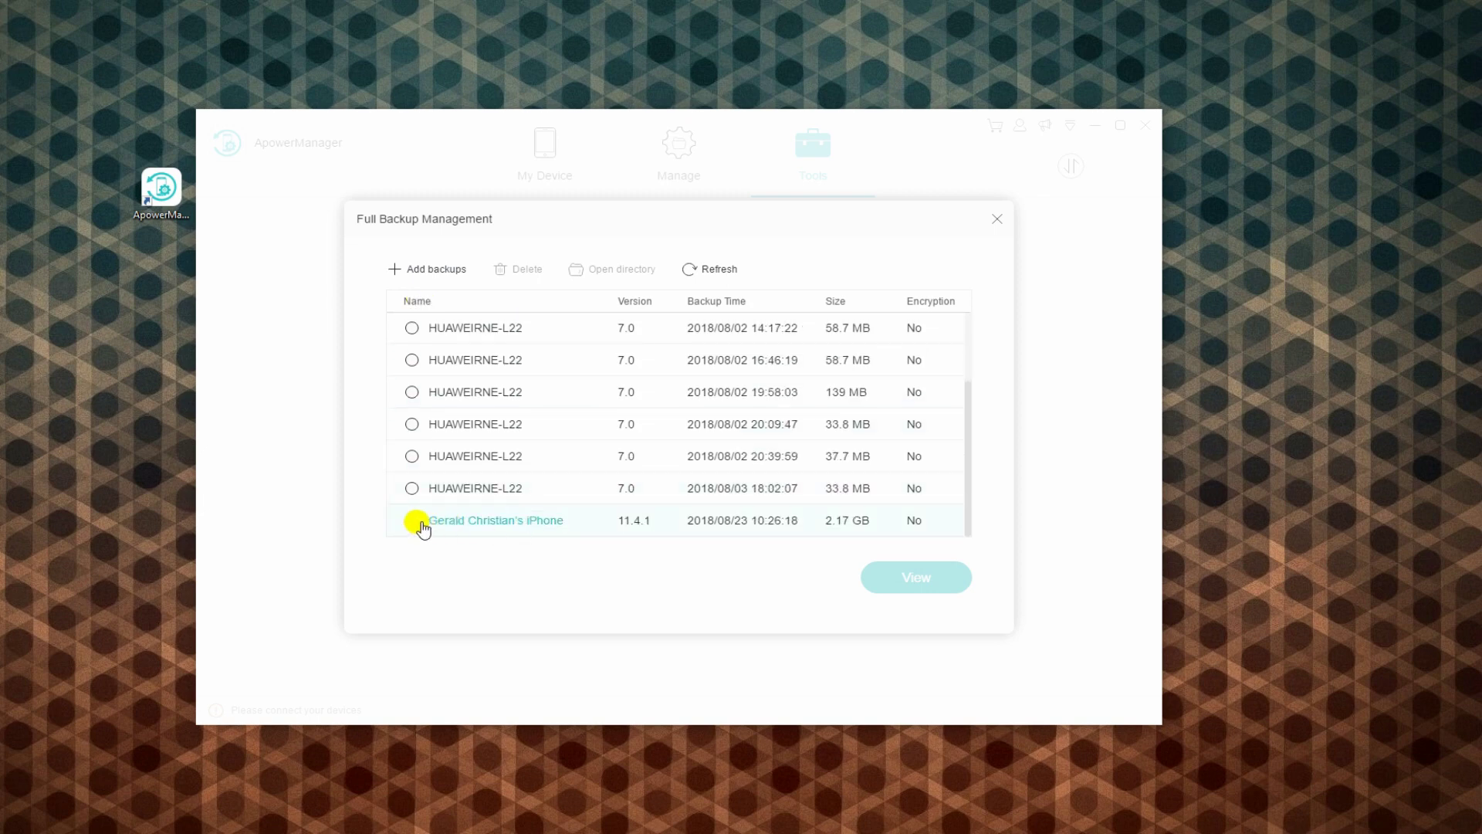
{"action": "left_click", "coordinate": [413, 522]}
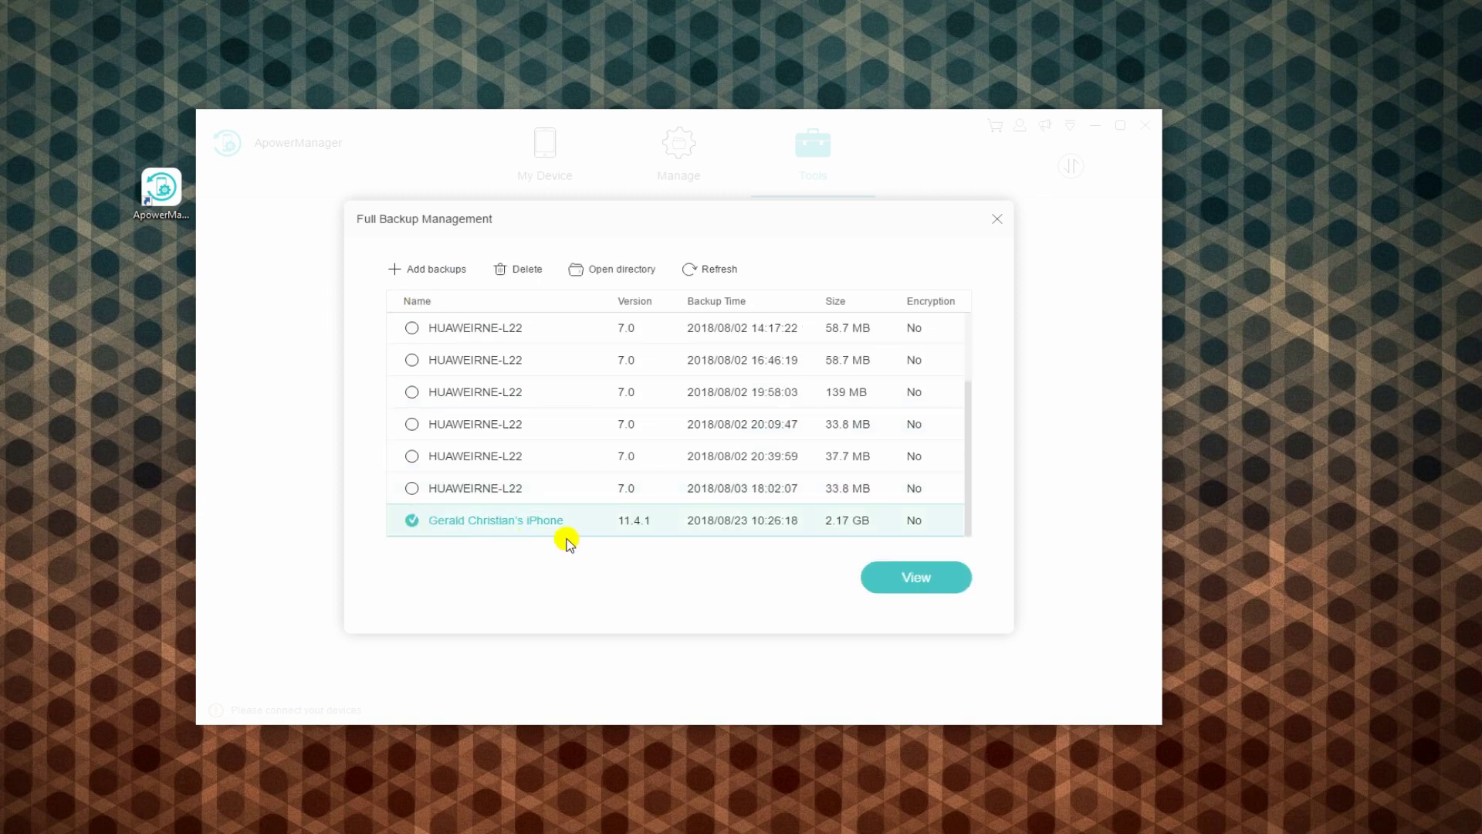
{"action": "left_click", "coordinate": [908, 587]}
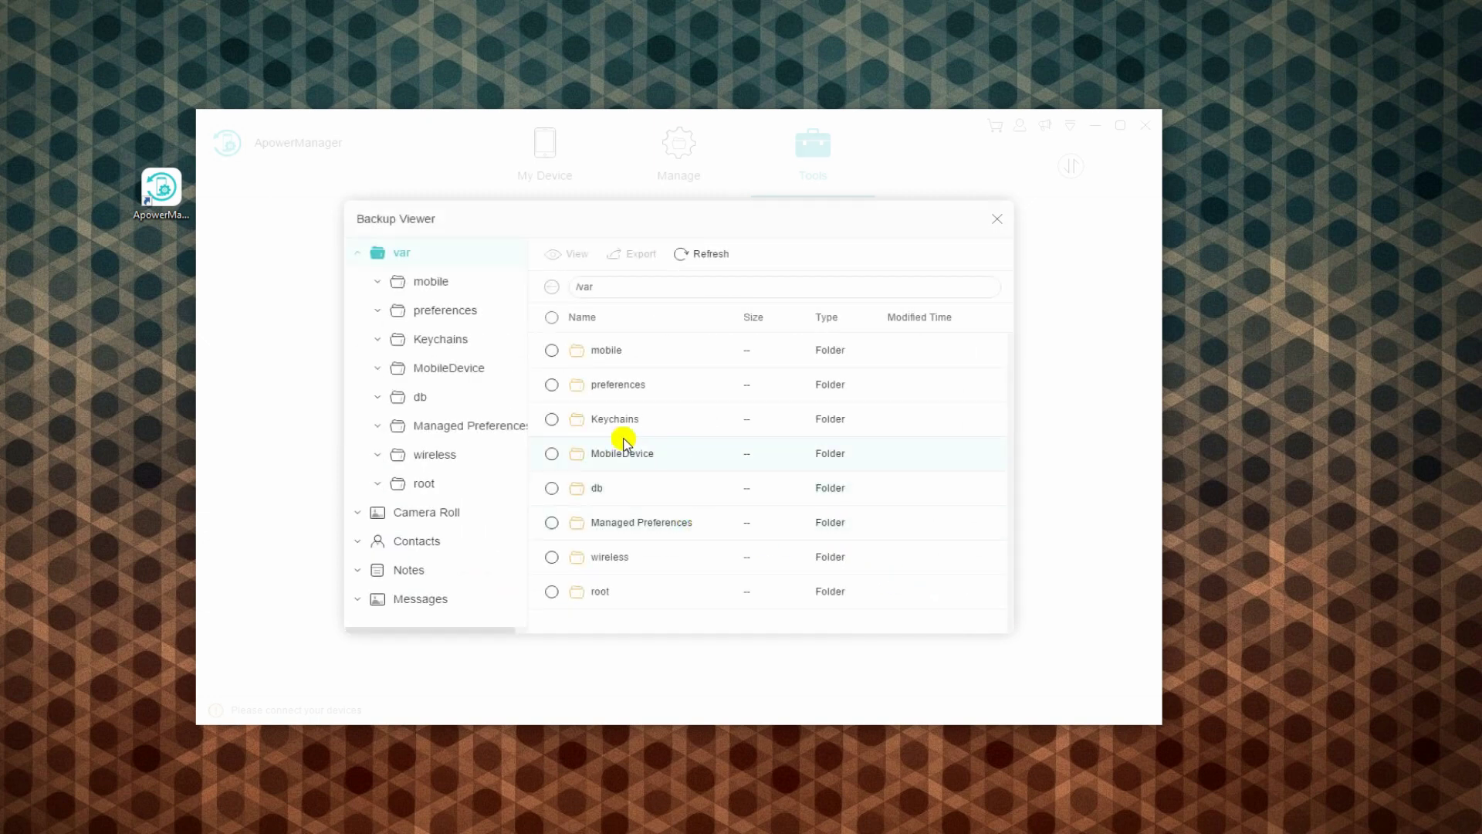
Open the Camera Roll 100APPLE folder and preview the IMG_0440.PNG image
{"action": "left_click", "coordinate": [428, 512]}
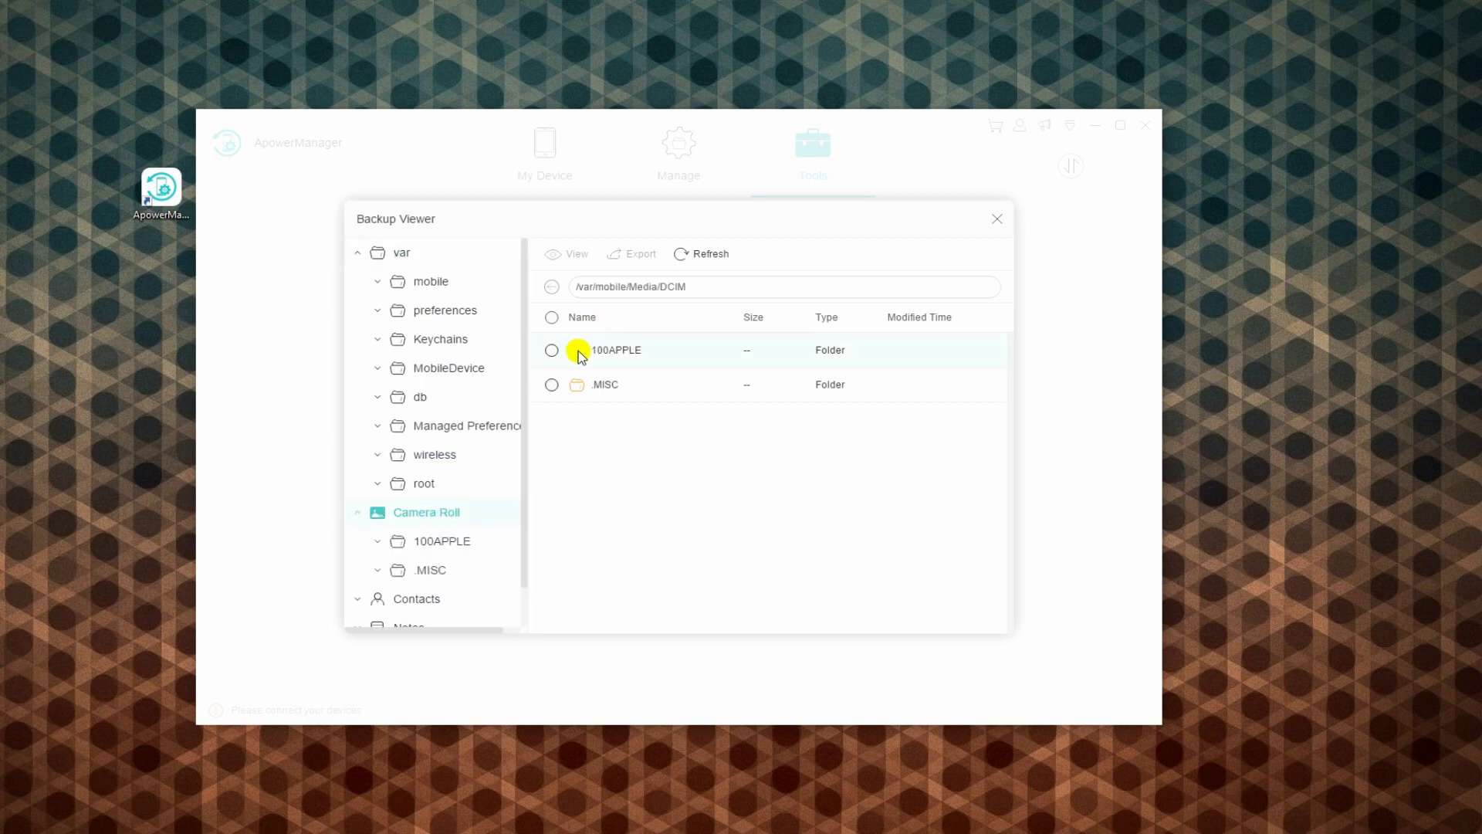
{"action": "left_click", "coordinate": [554, 352]}
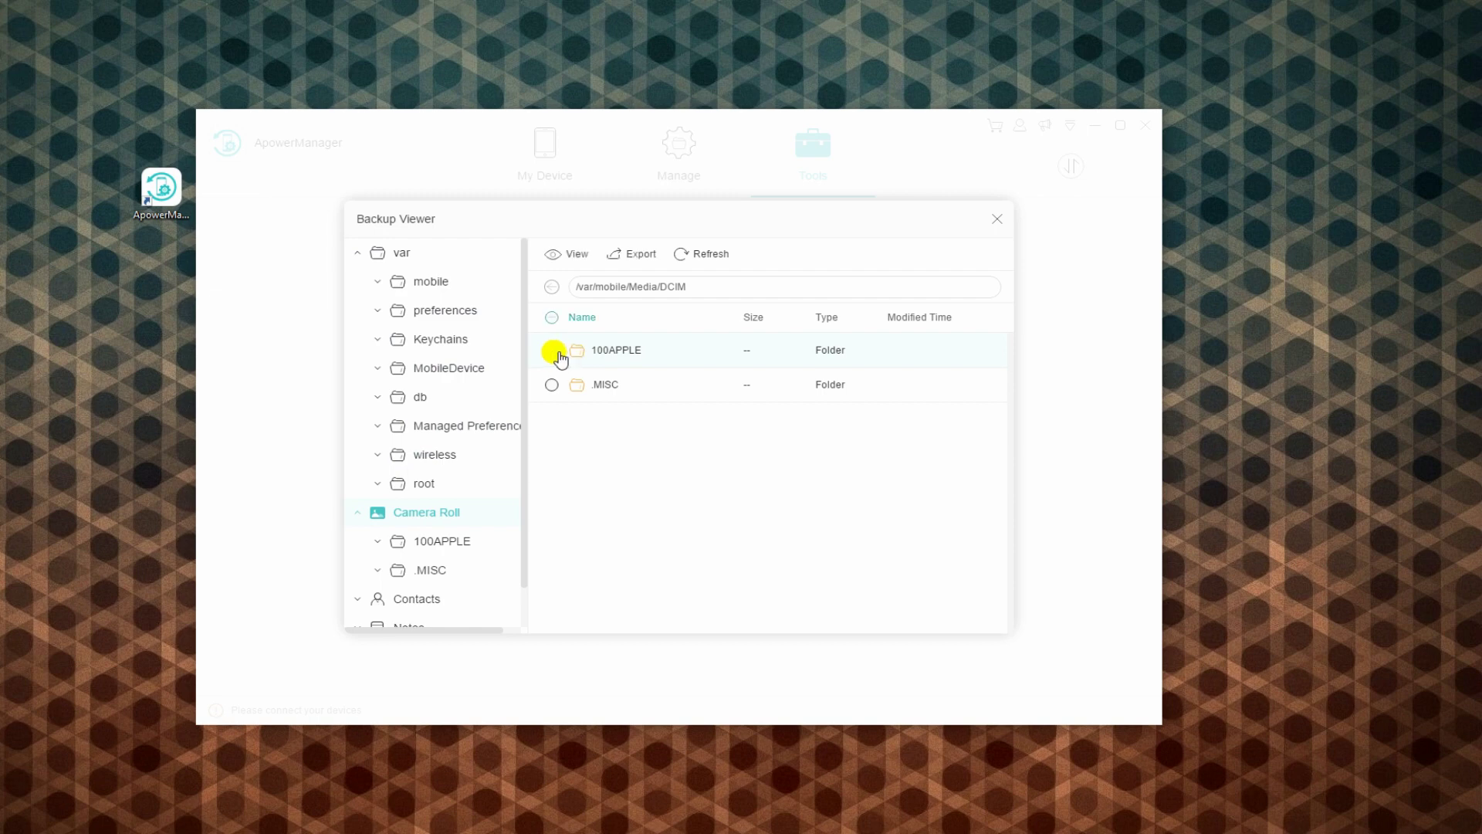
{"action": "left_click", "coordinate": [569, 257]}
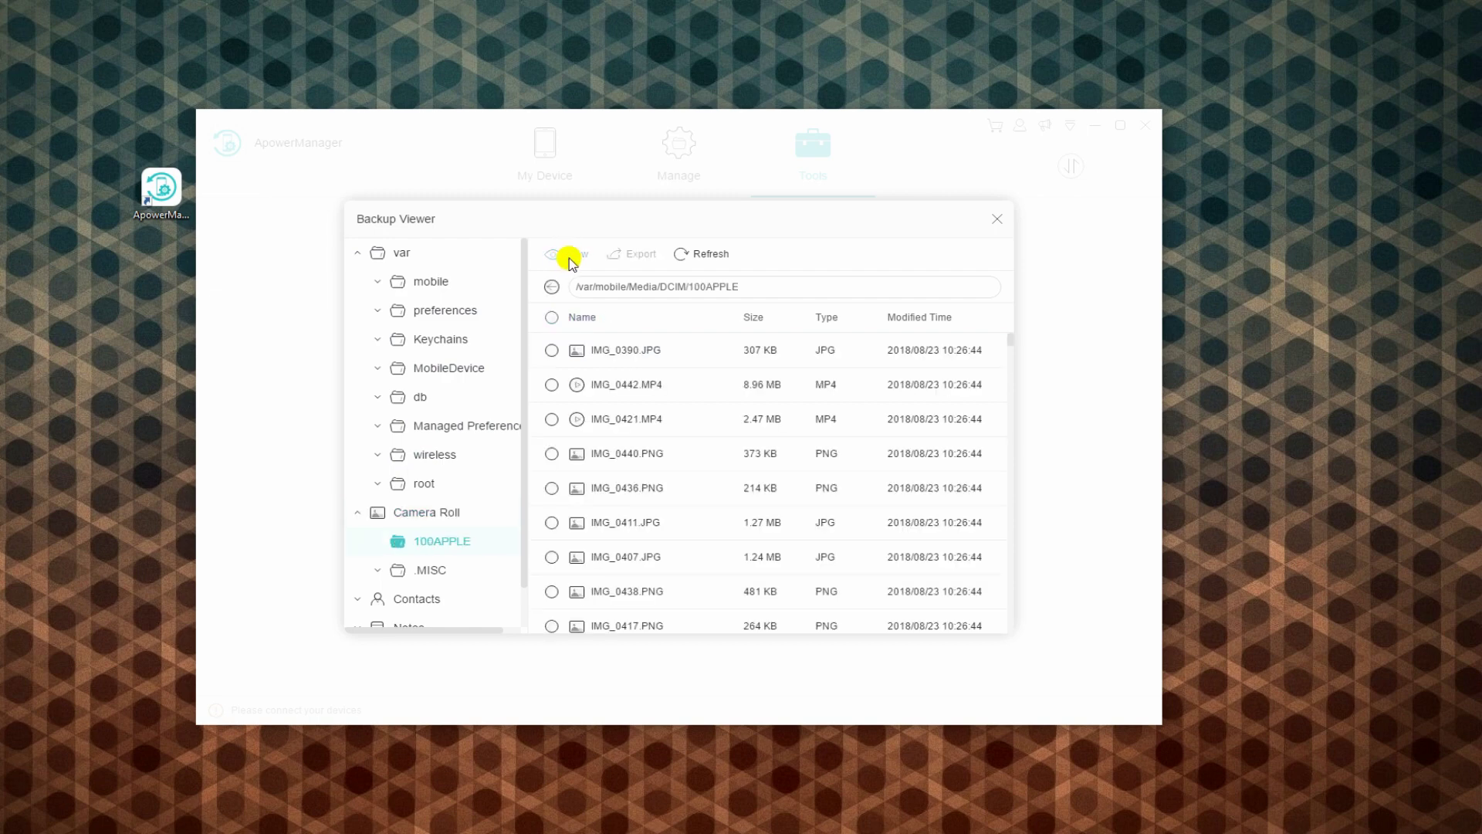
{"action": "double_click", "coordinate": [606, 460]}
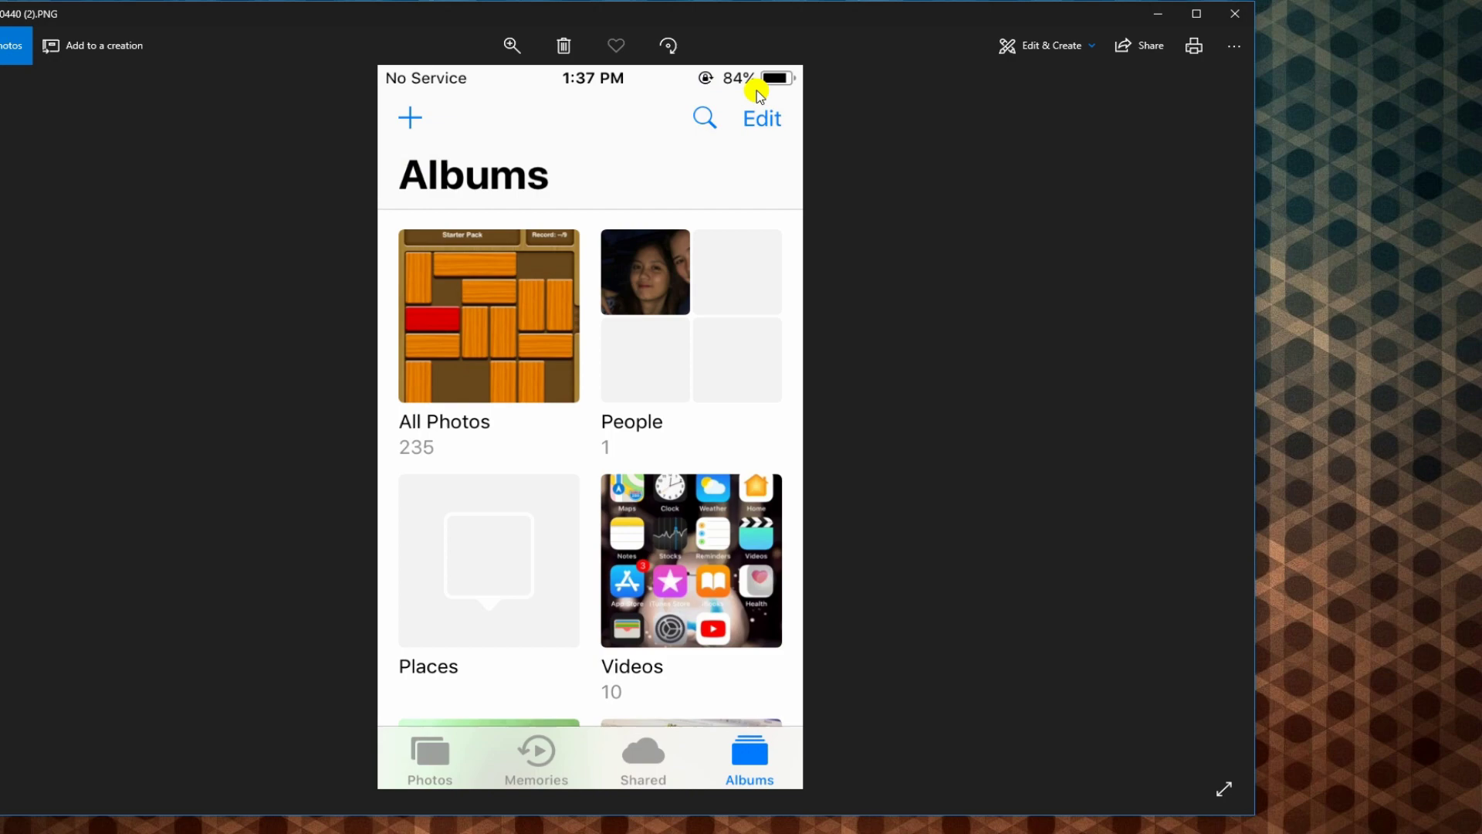
{"action": "left_click", "coordinate": [1233, 13]}
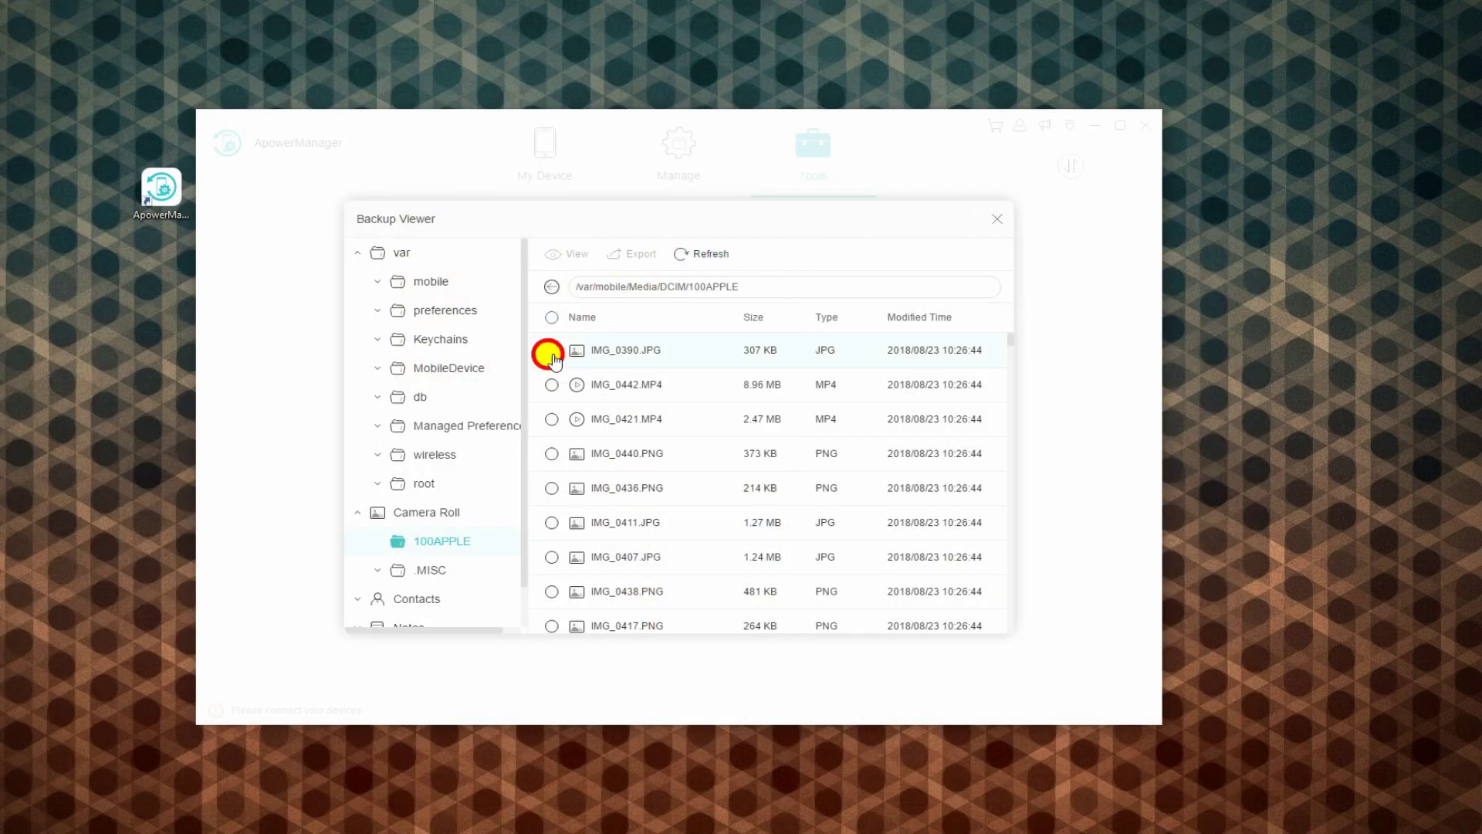
Select every file in the 100APPLE folder
{"action": "left_click", "coordinate": [551, 353]}
{"action": "left_click", "coordinate": [552, 317]}
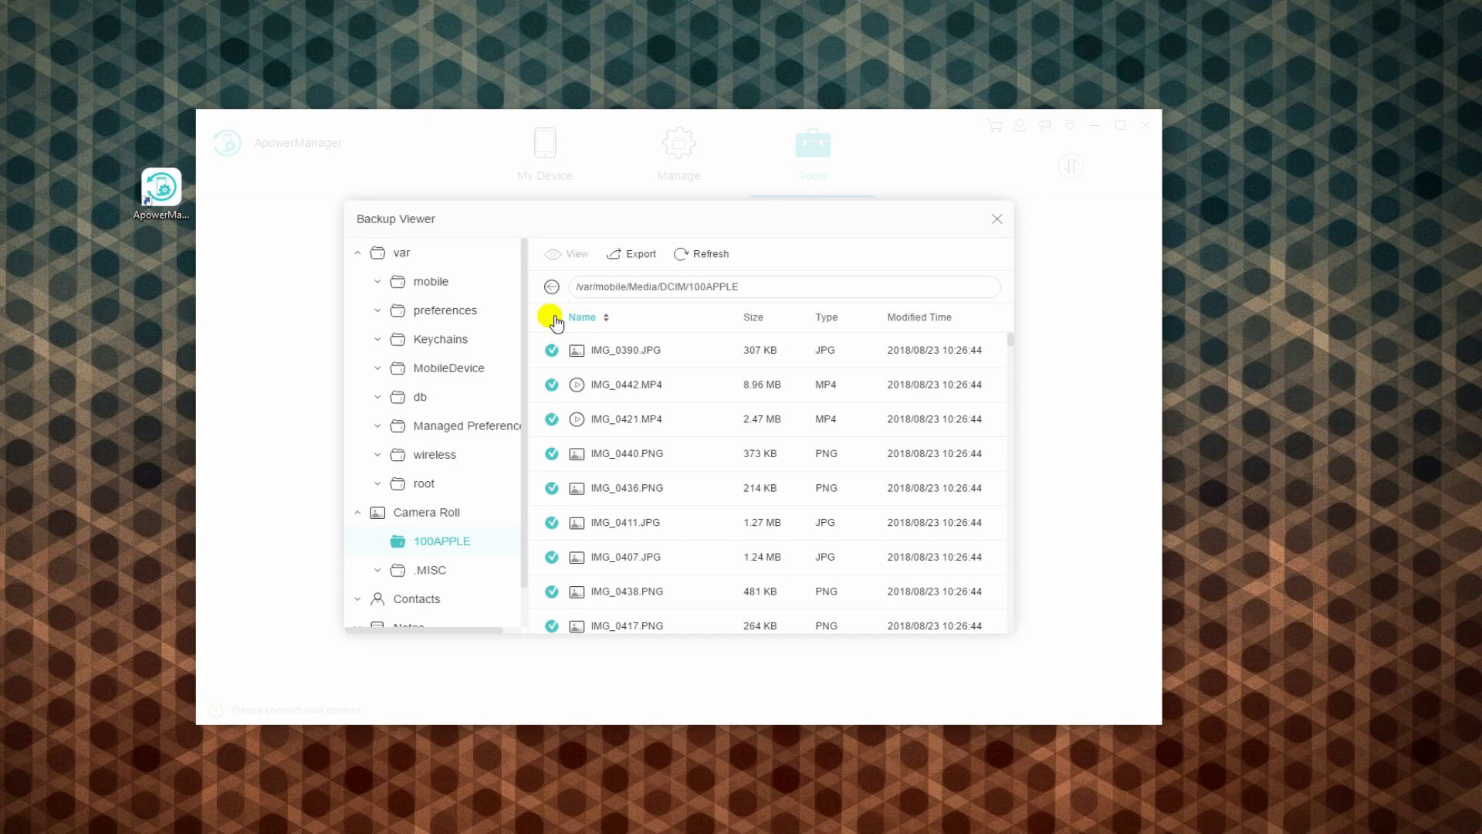
{"action": "left_click", "coordinate": [553, 318]}
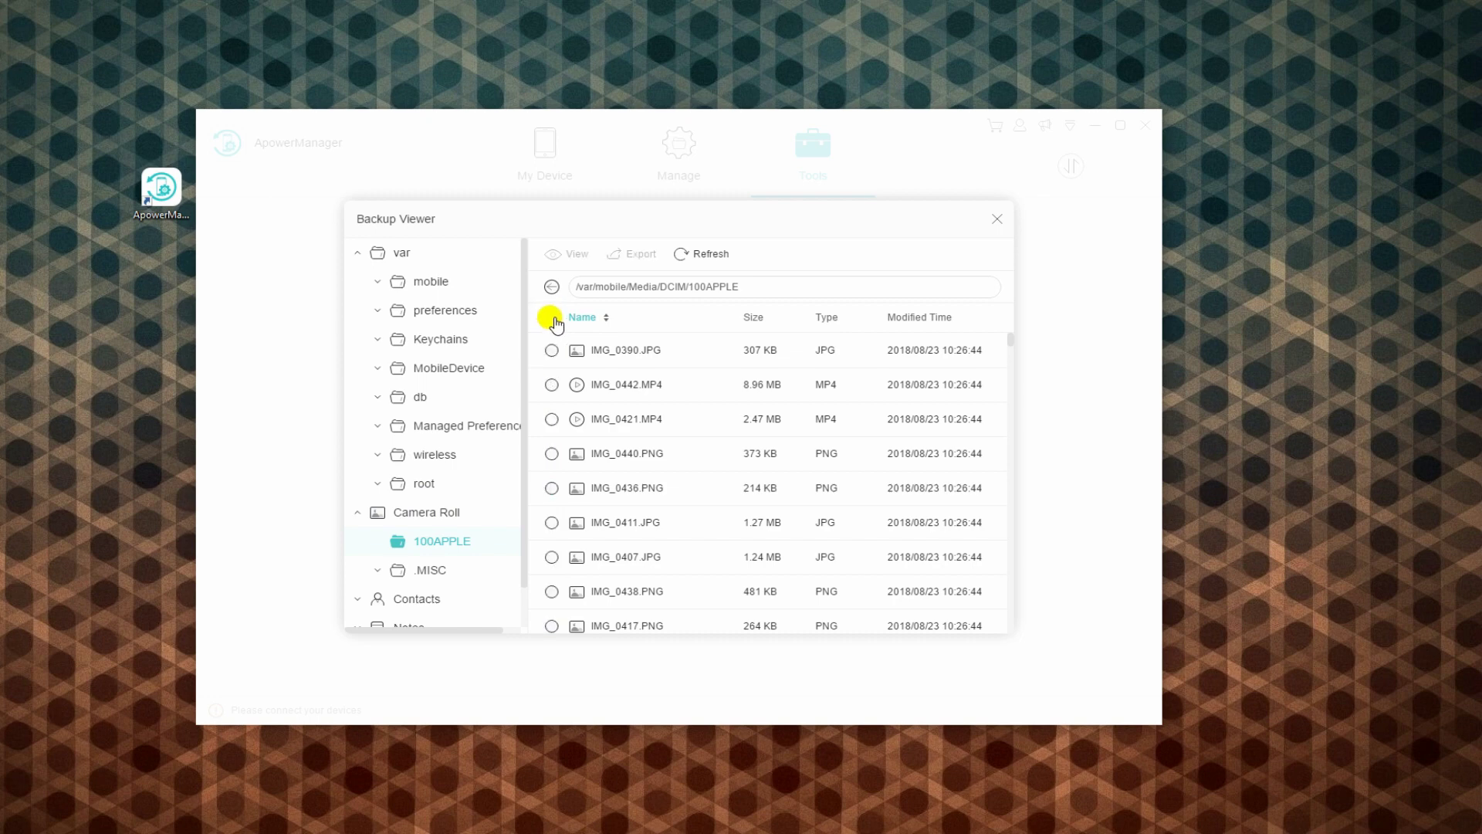
{"action": "left_click", "coordinate": [553, 318]}
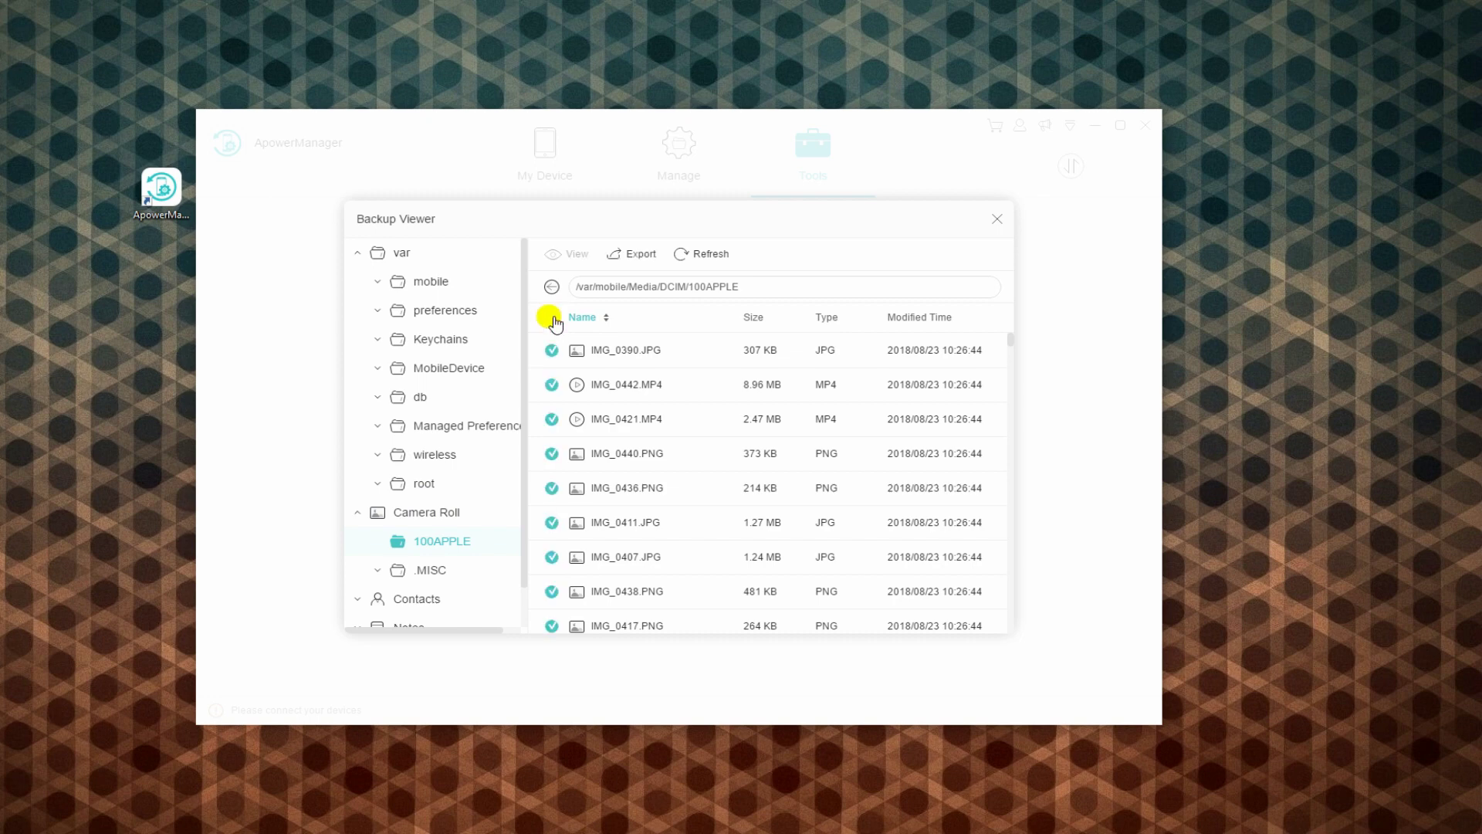
Export the selected files into a new Desktop folder called 'Photos from Backup'
{"action": "left_click", "coordinate": [624, 260]}
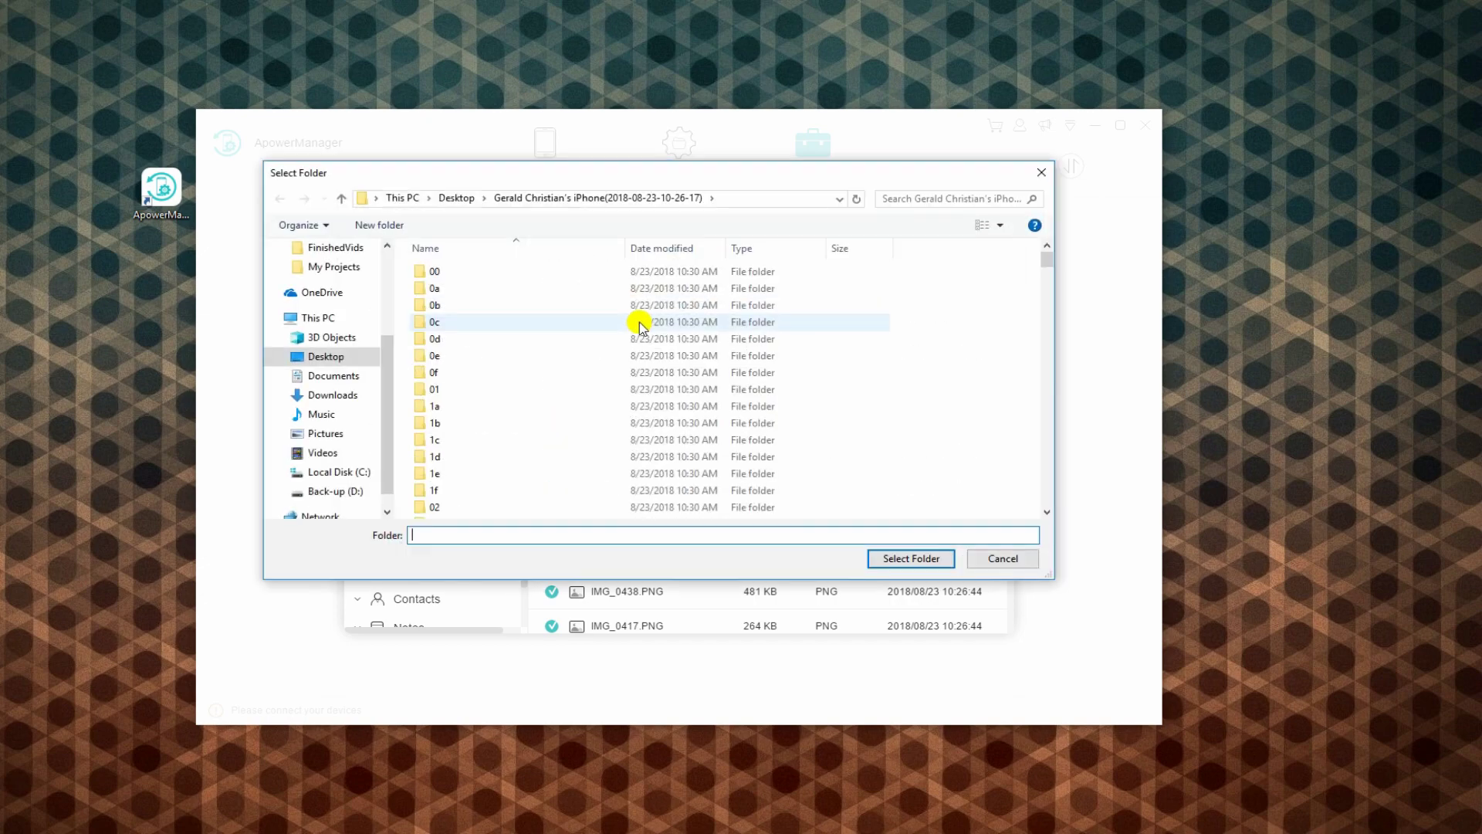
{"action": "left_click", "coordinate": [342, 199]}
{"action": "left_click", "coordinate": [384, 224]}
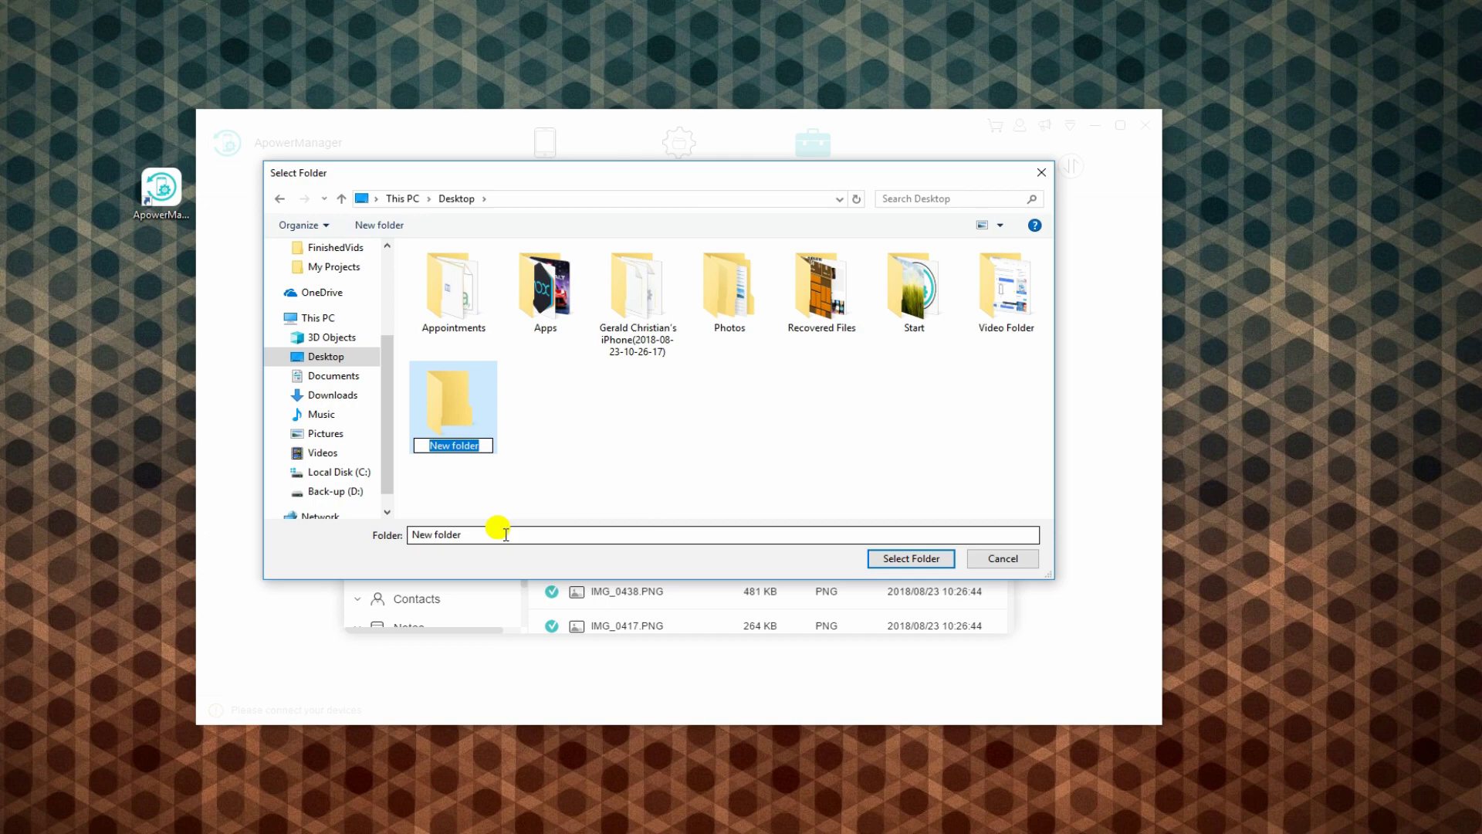
{"action": "type", "text": "Photos from Back"}
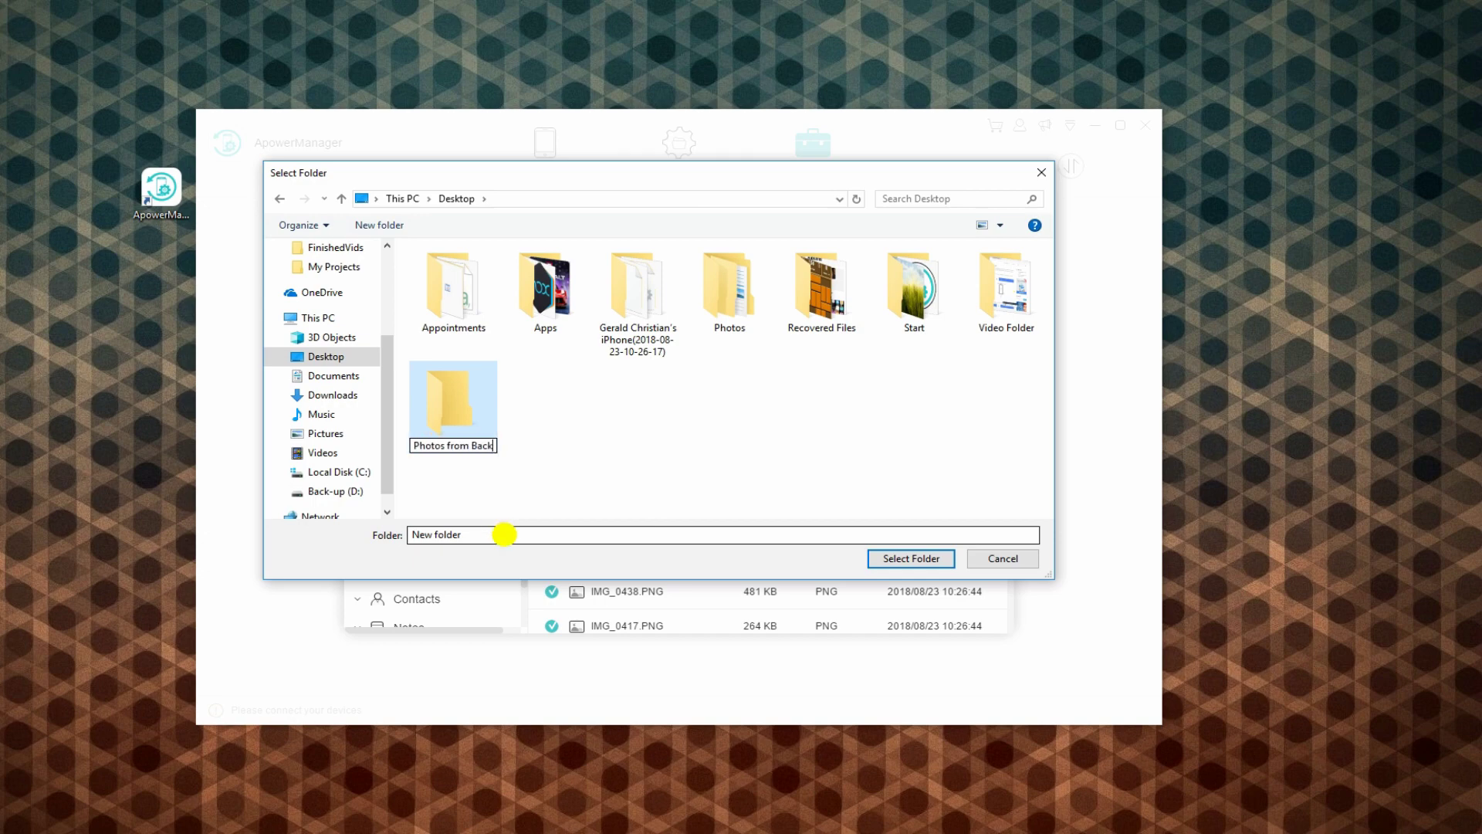
{"action": "type", "text": "up"}
{"action": "key", "text": "Return"}
{"action": "left_click", "coordinate": [911, 558]}
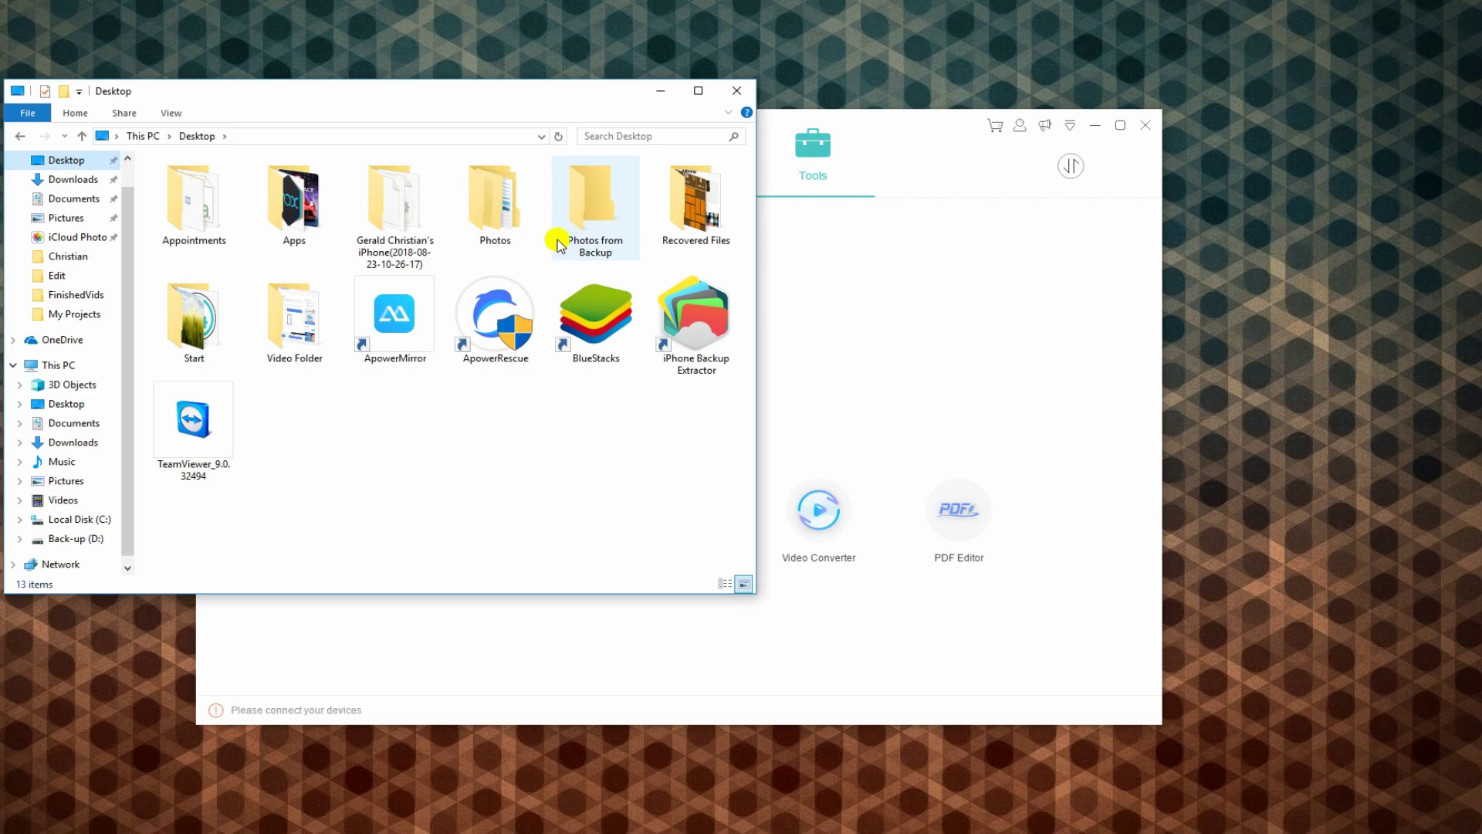
Look through the exported images in Photos from Backup, then close the folder window
{"action": "double_click", "coordinate": [563, 233]}
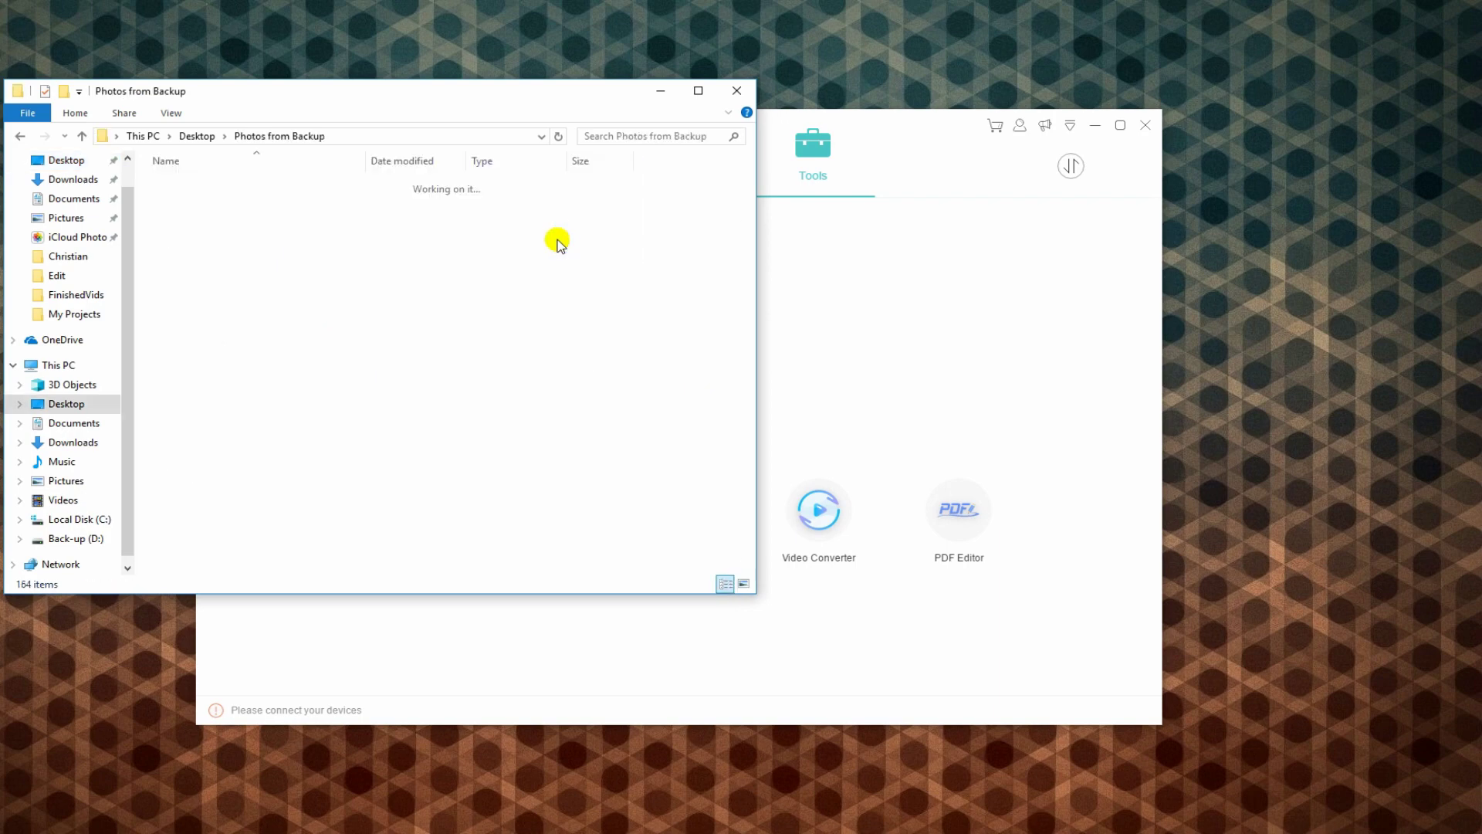
{"action": "scroll", "coordinate": [407, 403], "scroll_direction": "down", "scroll_amount": 5}
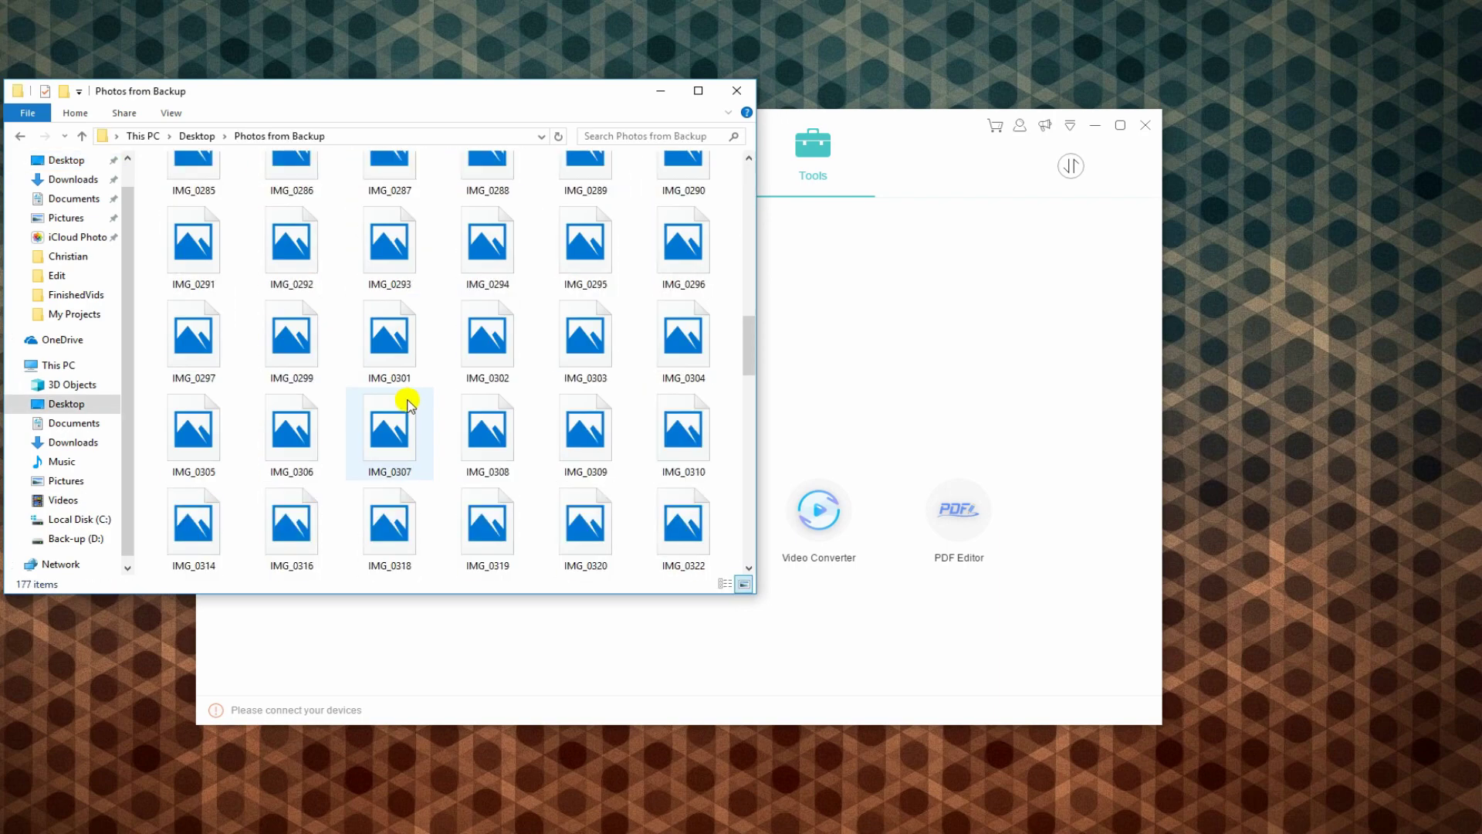
{"action": "scroll", "coordinate": [408, 403], "scroll_direction": "down", "scroll_amount": 5}
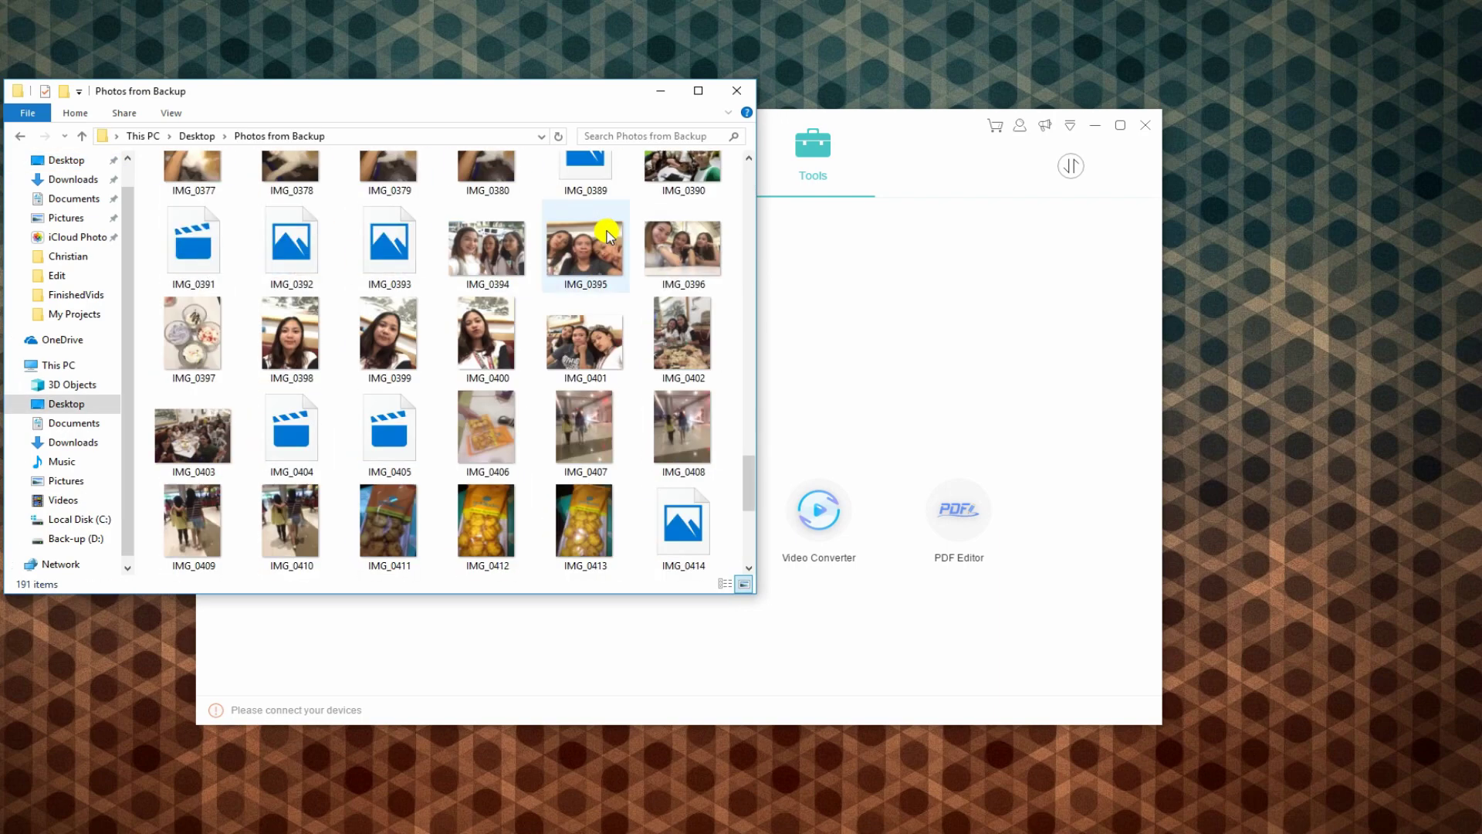
{"action": "left_click", "coordinate": [733, 88]}
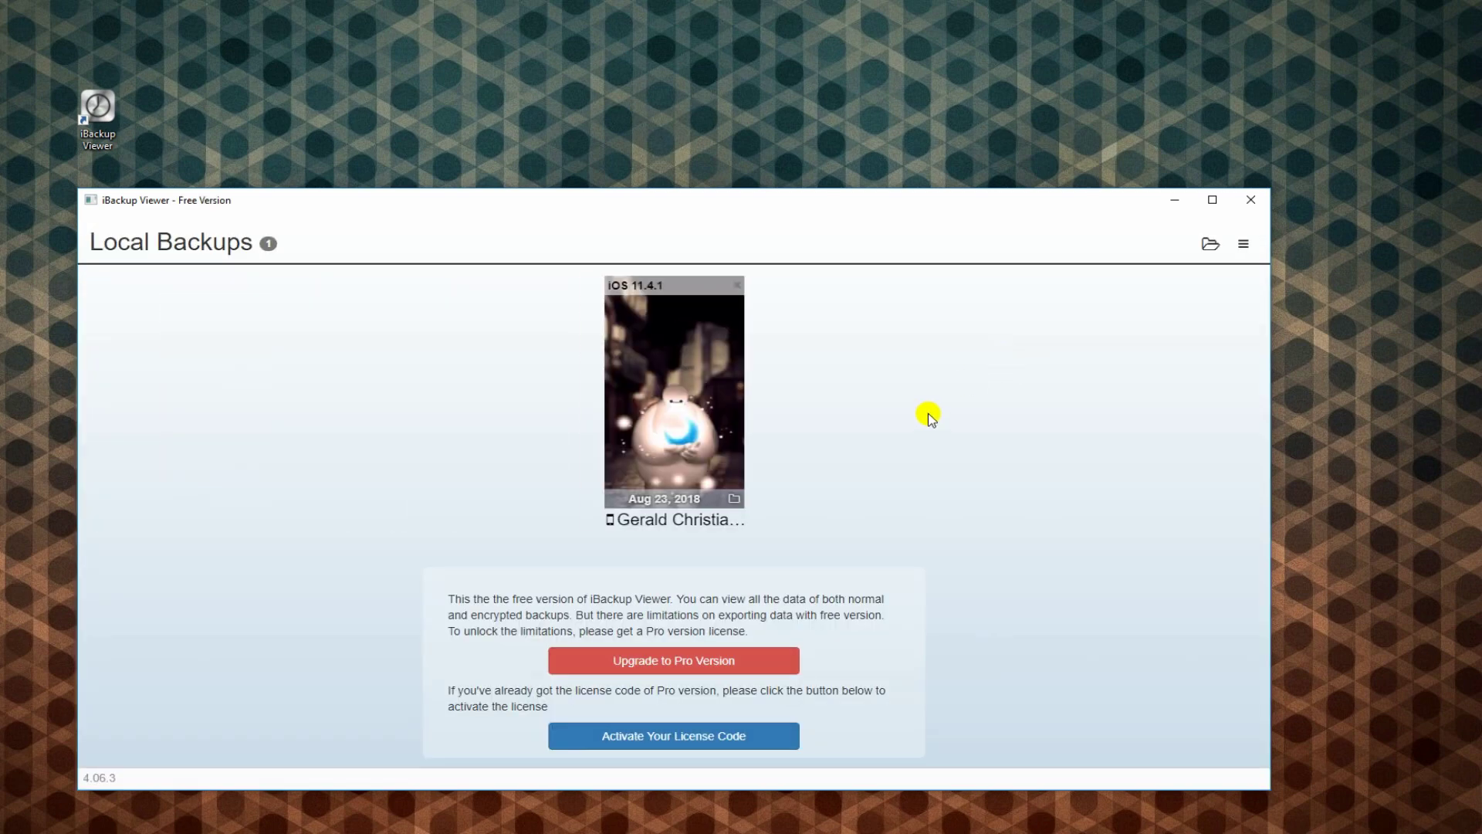
Open the iPhone backup in iBackup Viewer and go to its Photos library
{"action": "left_click", "coordinate": [694, 519]}
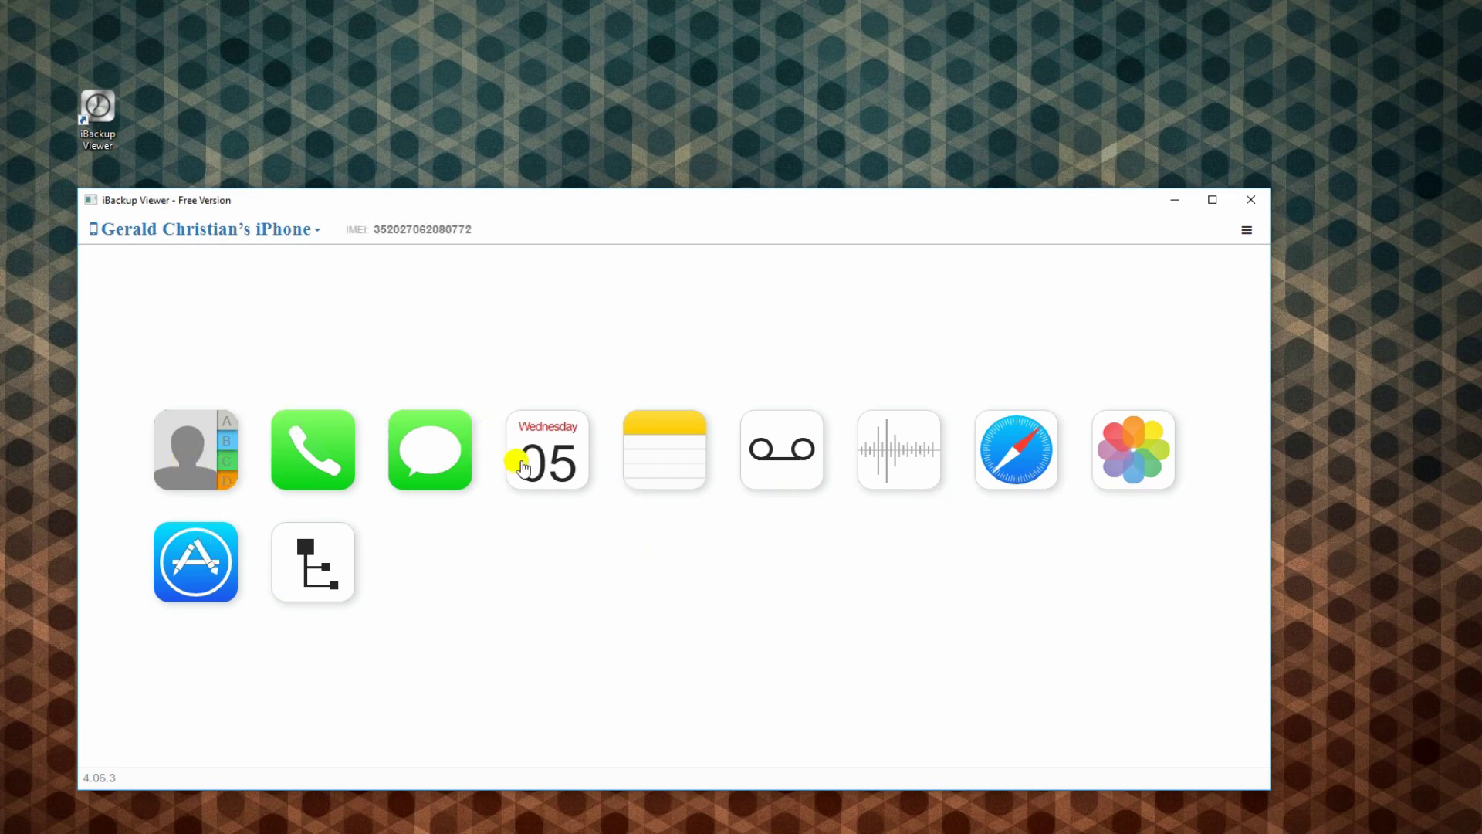
{"action": "left_click", "coordinate": [1120, 463]}
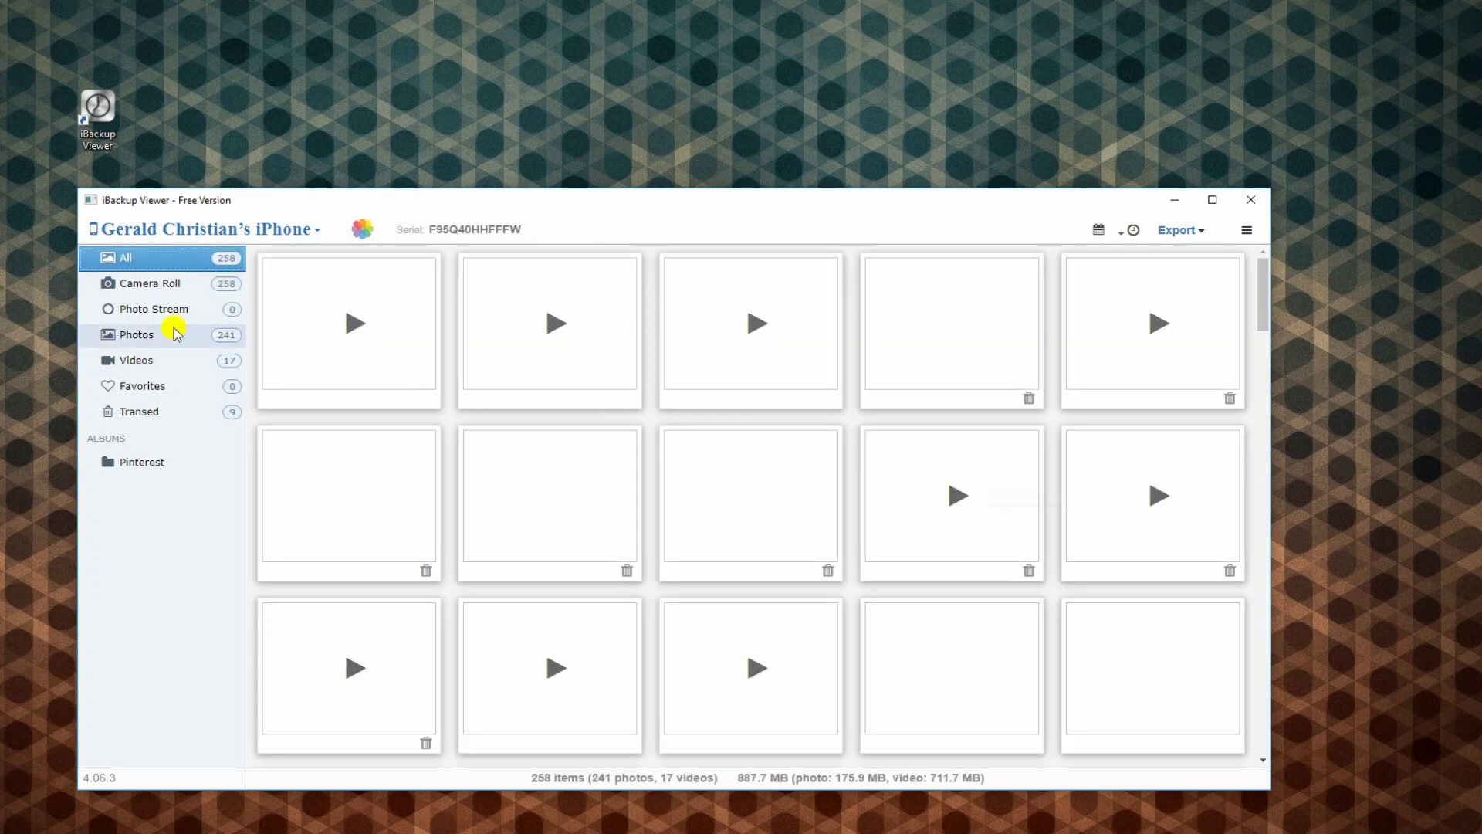
Filter the library to its 241 photos, select the first photo, and show the Export choices
{"action": "left_click", "coordinate": [207, 336]}
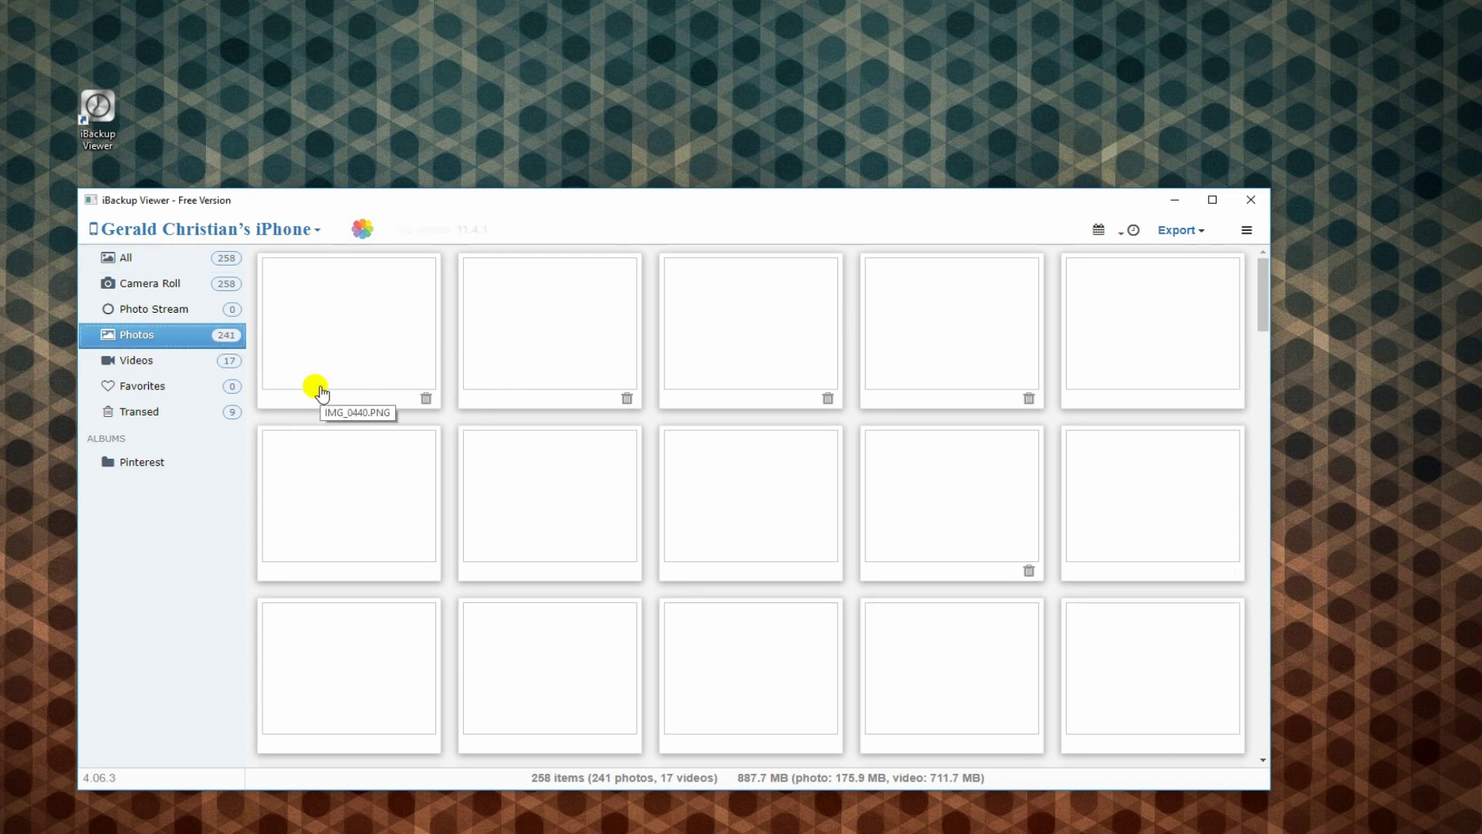
{"action": "left_click", "coordinate": [322, 394]}
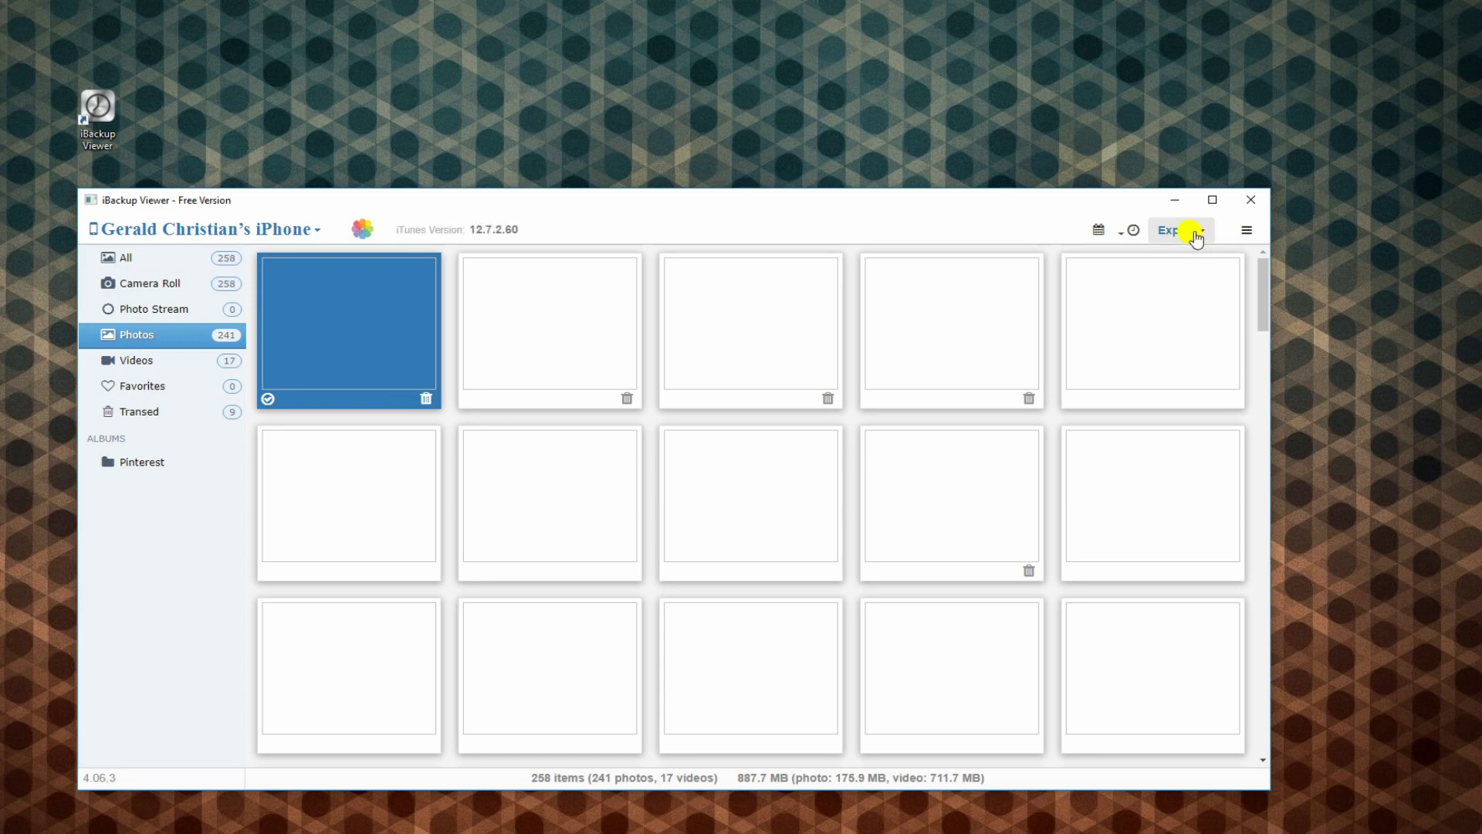
{"action": "left_click", "coordinate": [572, 403]}
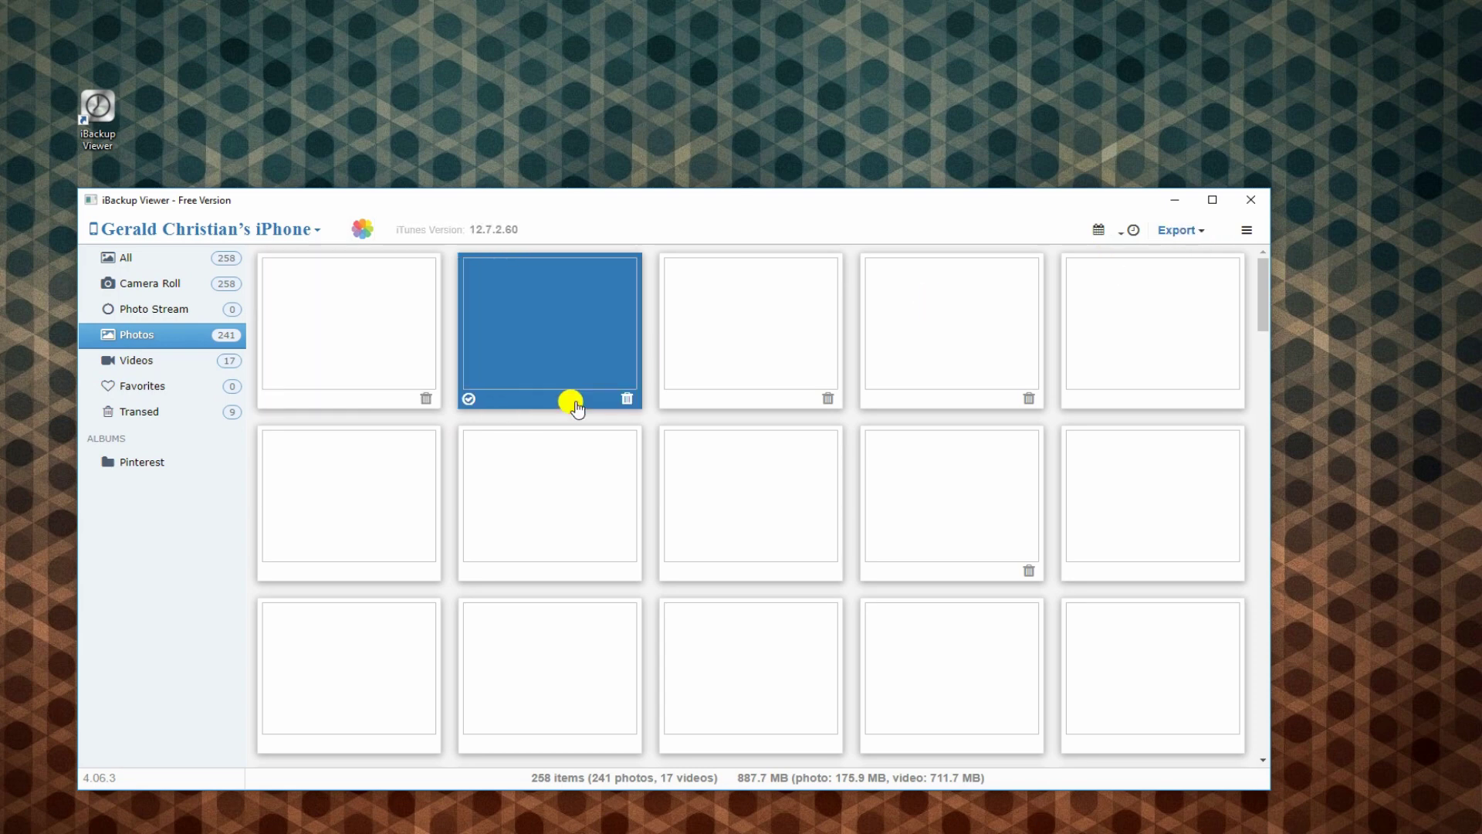
{"action": "left_click", "coordinate": [357, 398]}
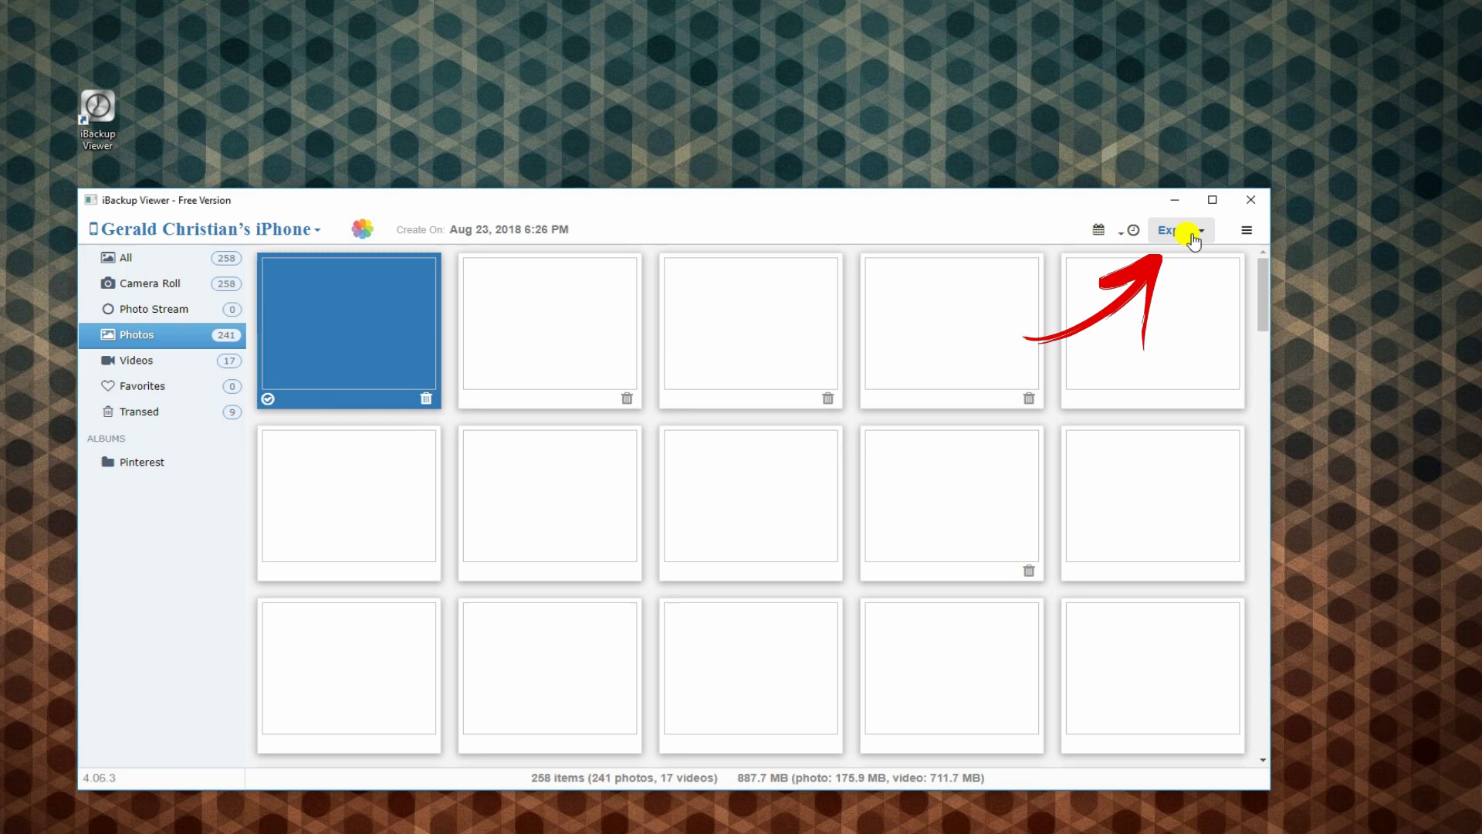
{"action": "left_click", "coordinate": [1189, 236]}
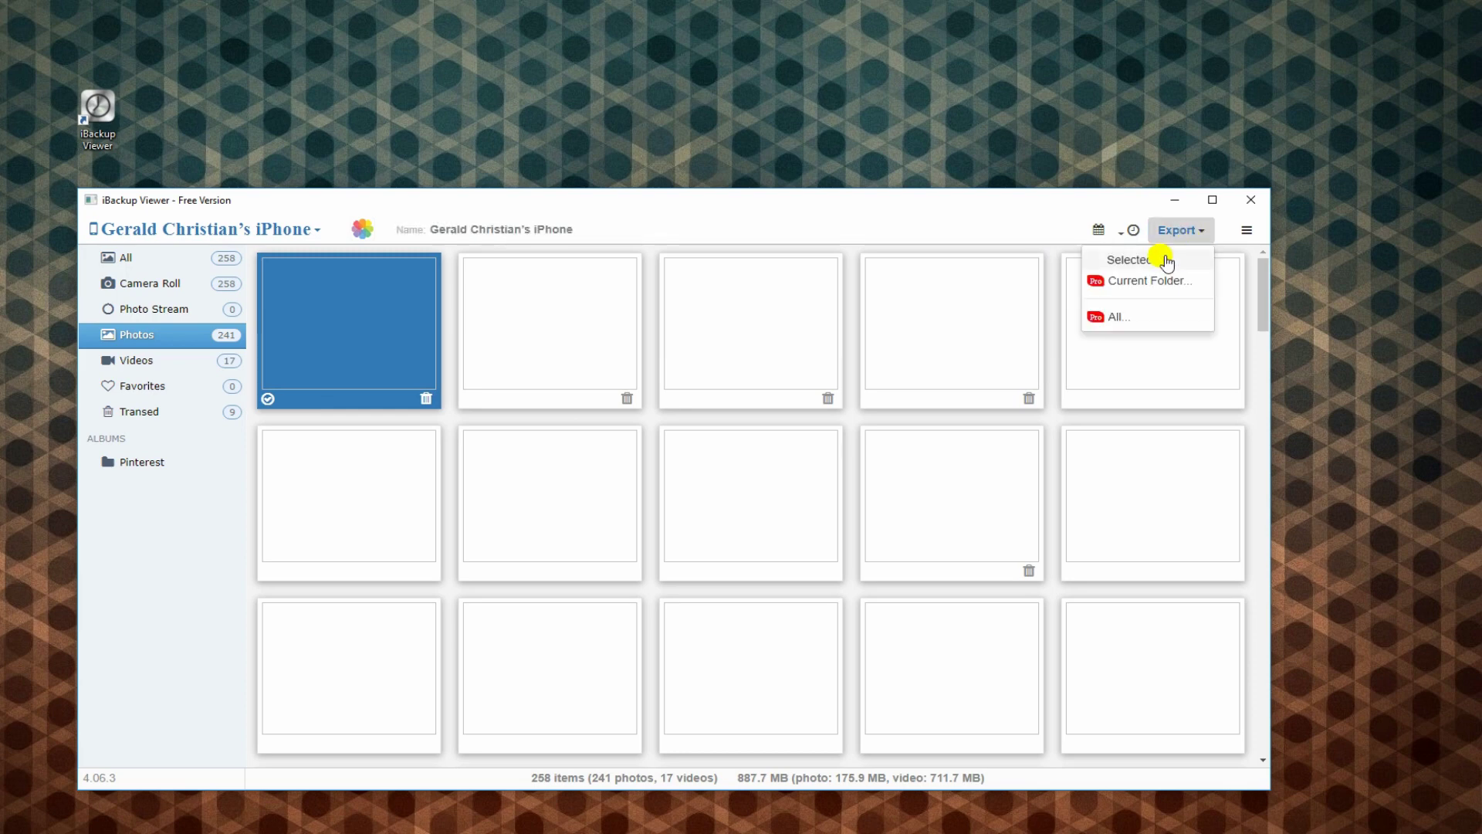
Save photo IMG_0440 into a new Desktop folder named 'Recovered Files'
{"action": "left_click", "coordinate": [1164, 261]}
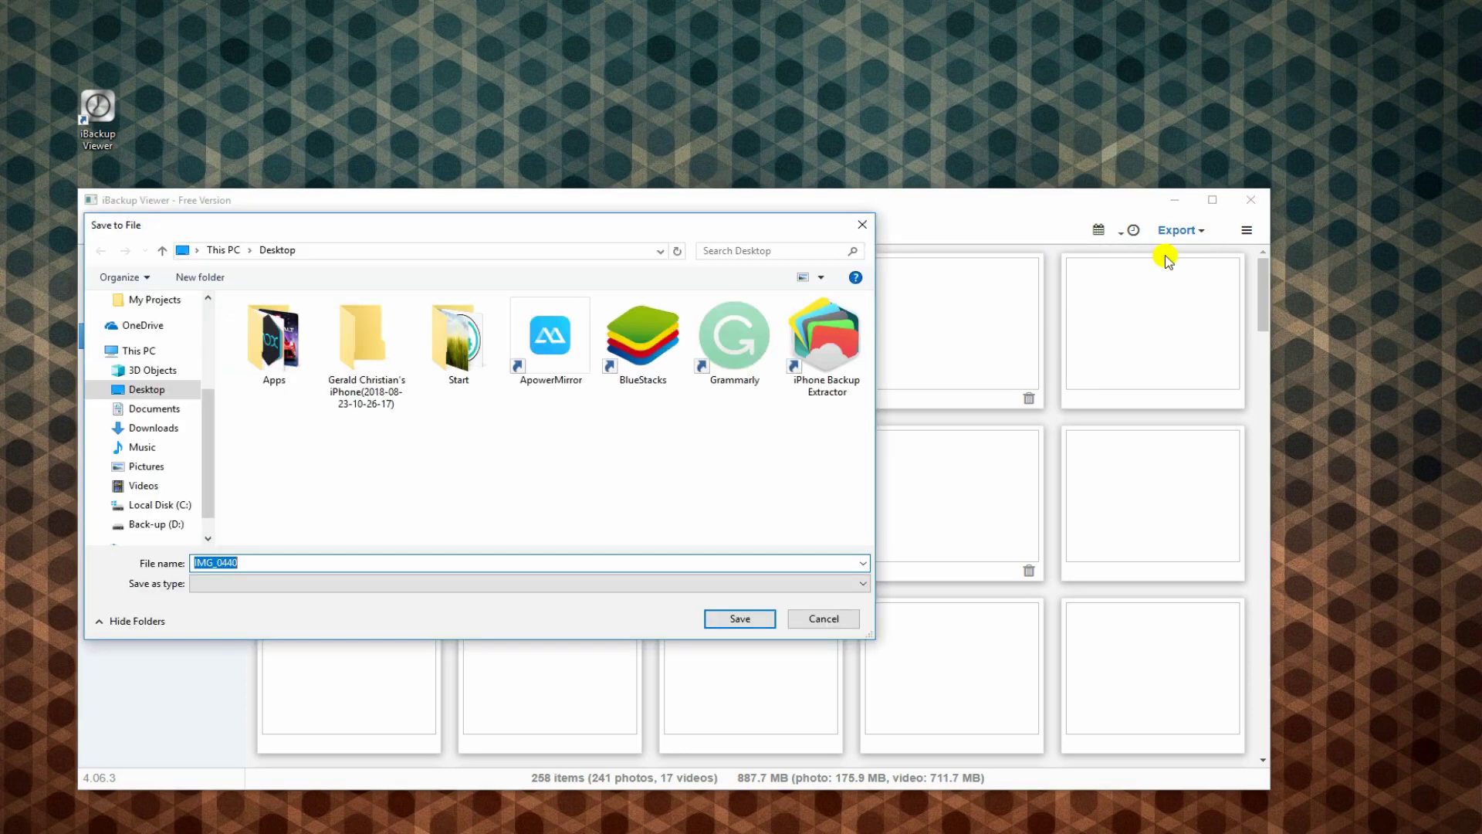
{"action": "left_click", "coordinate": [200, 276]}
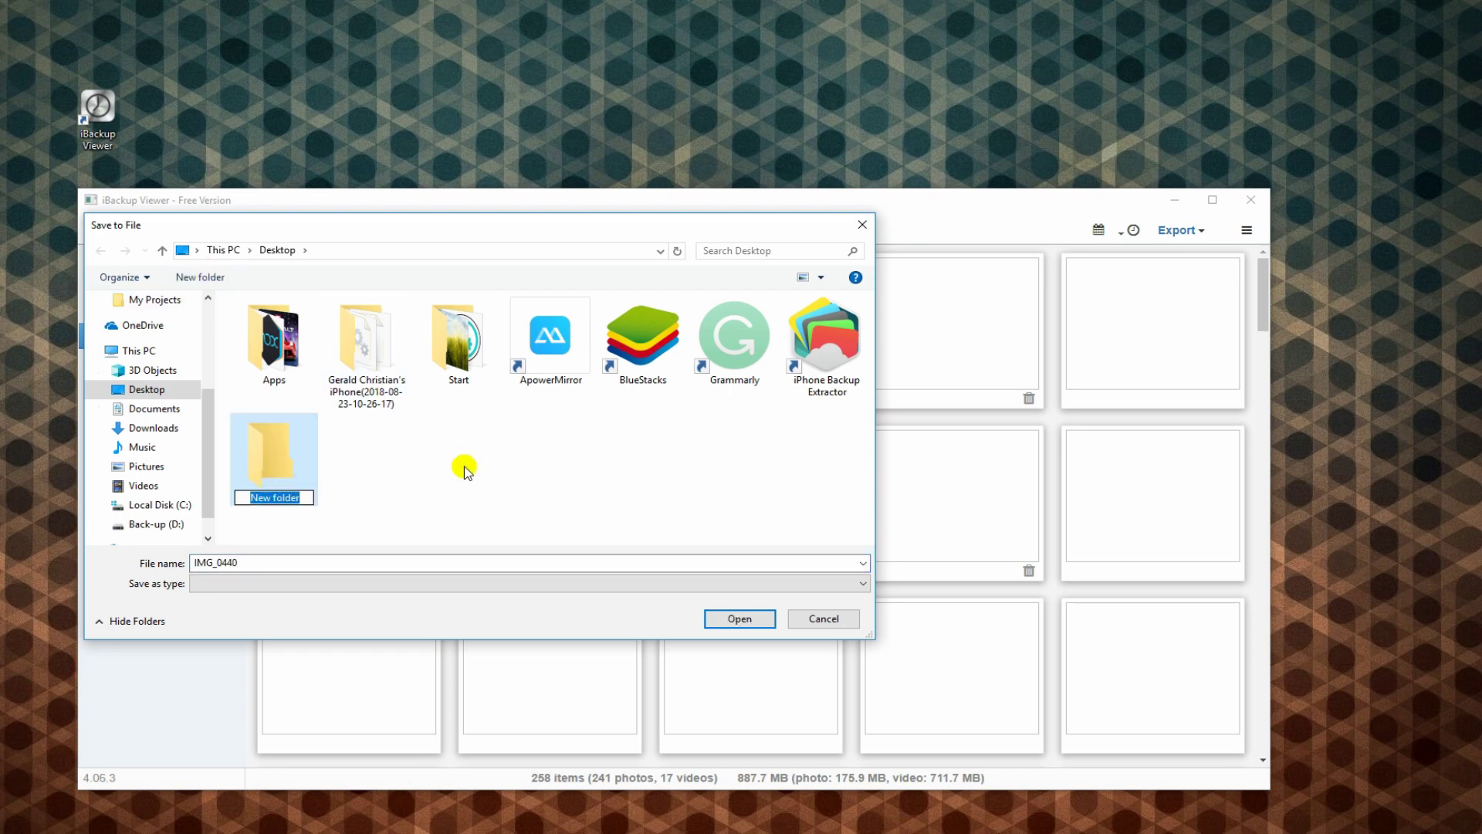
{"action": "type", "text": "Recovered Files"}
{"action": "key", "text": "Return"}
{"action": "left_click", "coordinate": [738, 618]}
{"action": "left_click", "coordinate": [737, 618]}
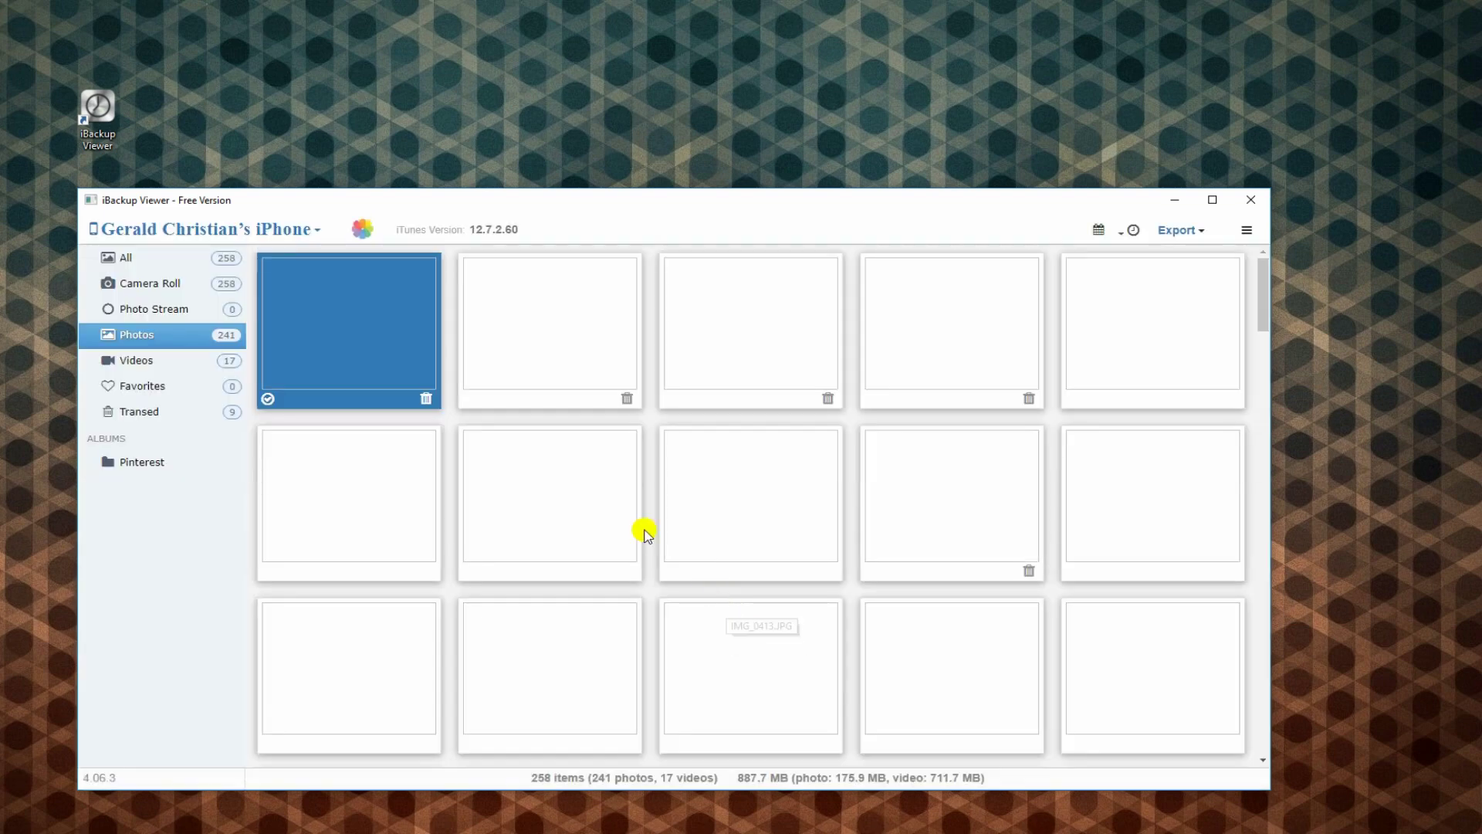
Export photo IMG_0438 into the same Recovered Files folder
{"action": "left_click", "coordinate": [486, 374]}
{"action": "left_click", "coordinate": [1178, 230]}
{"action": "left_click", "coordinate": [1112, 256]}
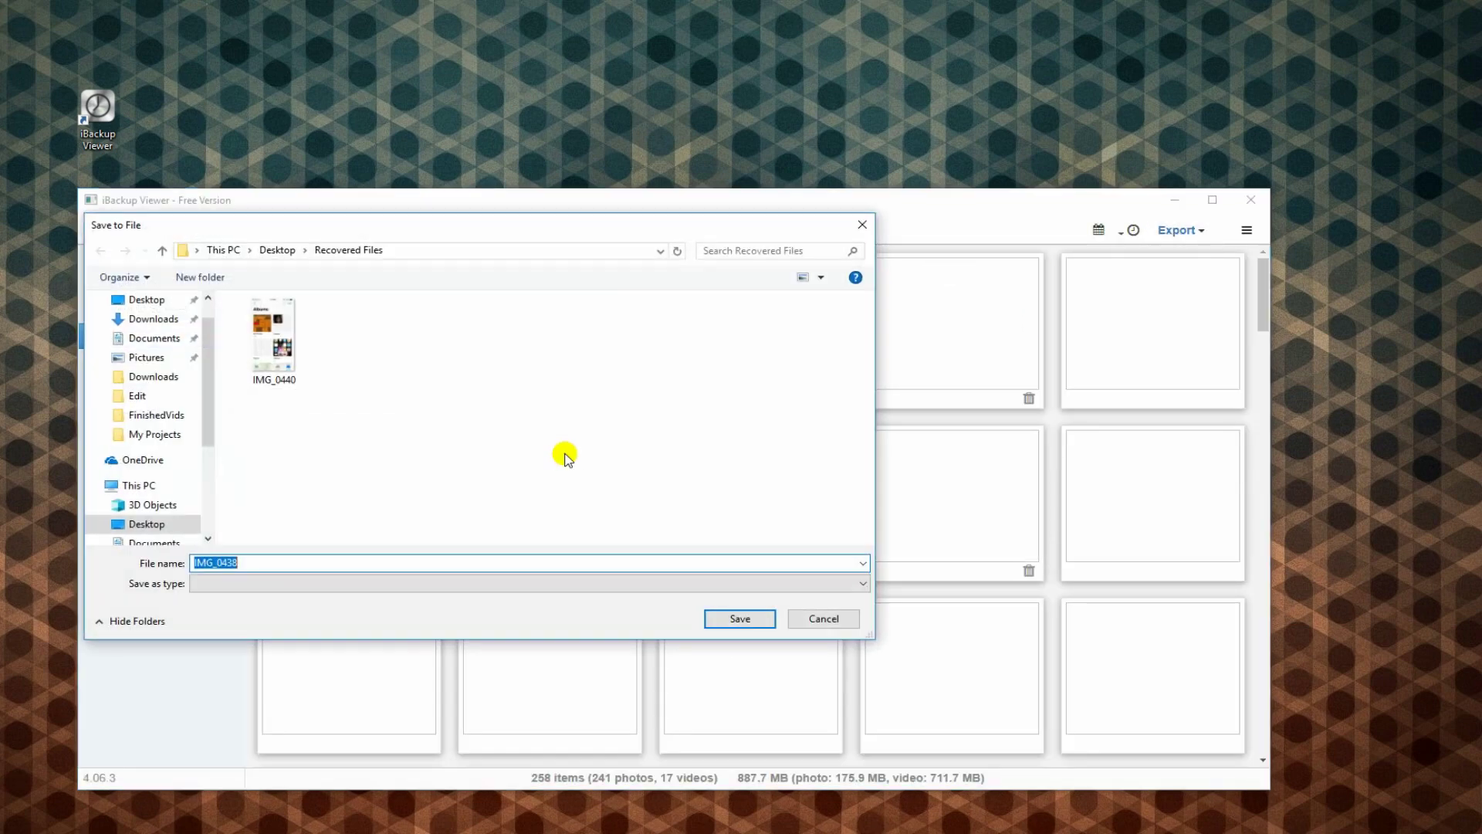
{"action": "left_click", "coordinate": [749, 617]}
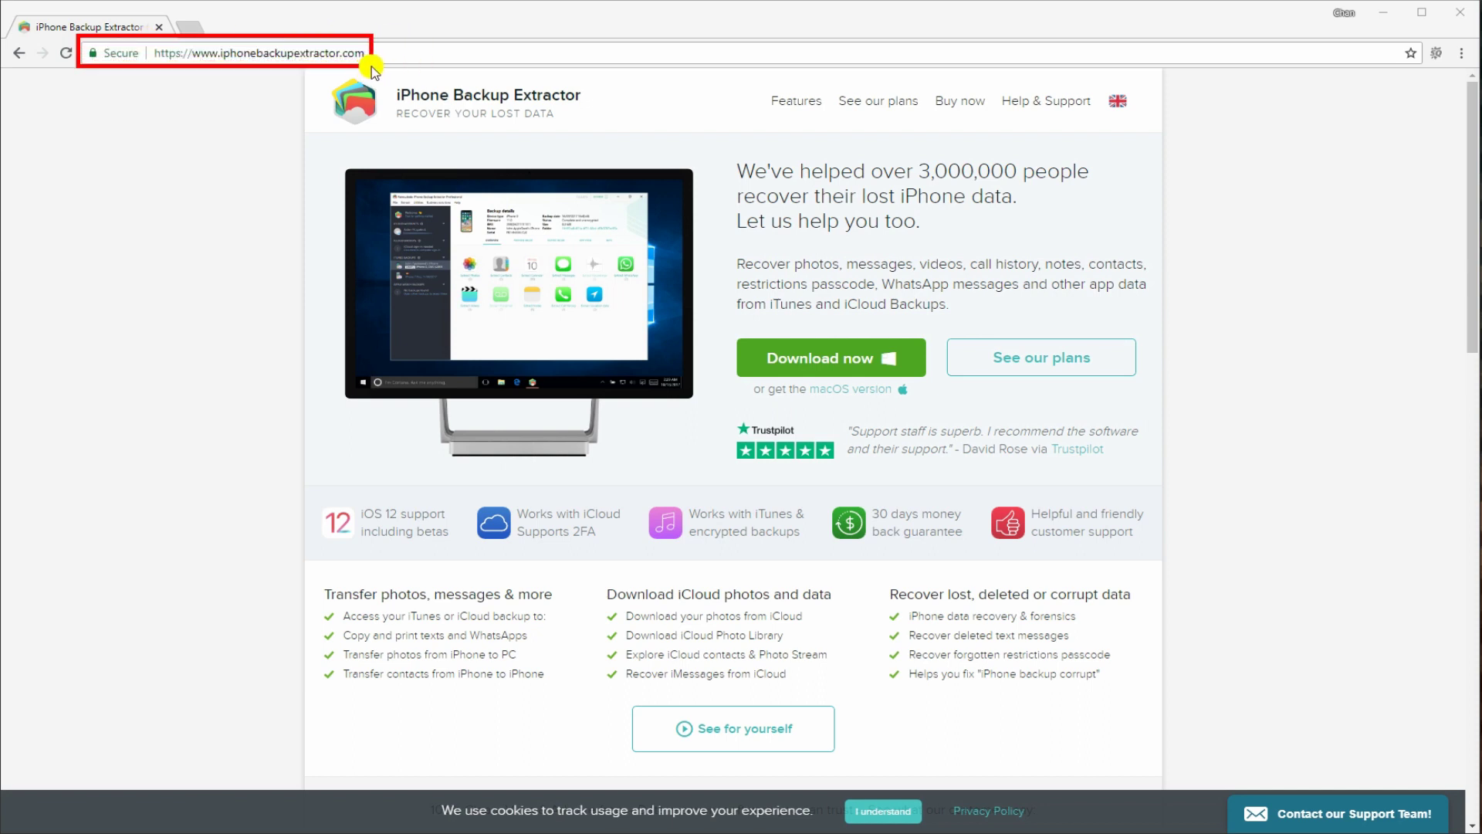
Download iPhone Backup Extractor from iphonebackupextractor.com
{"action": "left_click", "coordinate": [818, 359]}
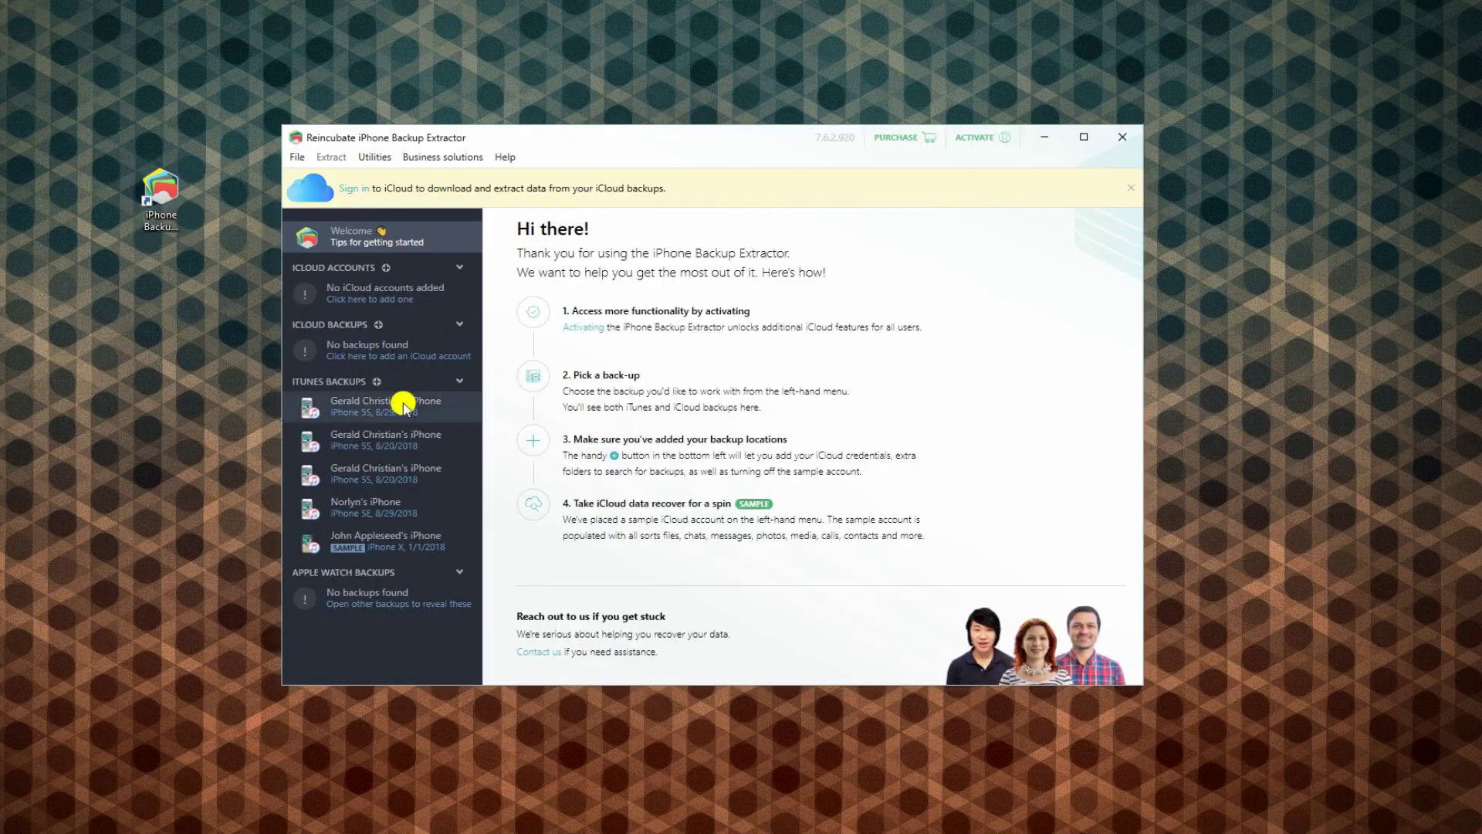
Review the listed backups and select the 8/20/2018 iPhone 5S backup
{"action": "left_click", "coordinate": [398, 432]}
{"action": "left_click", "coordinate": [396, 475]}
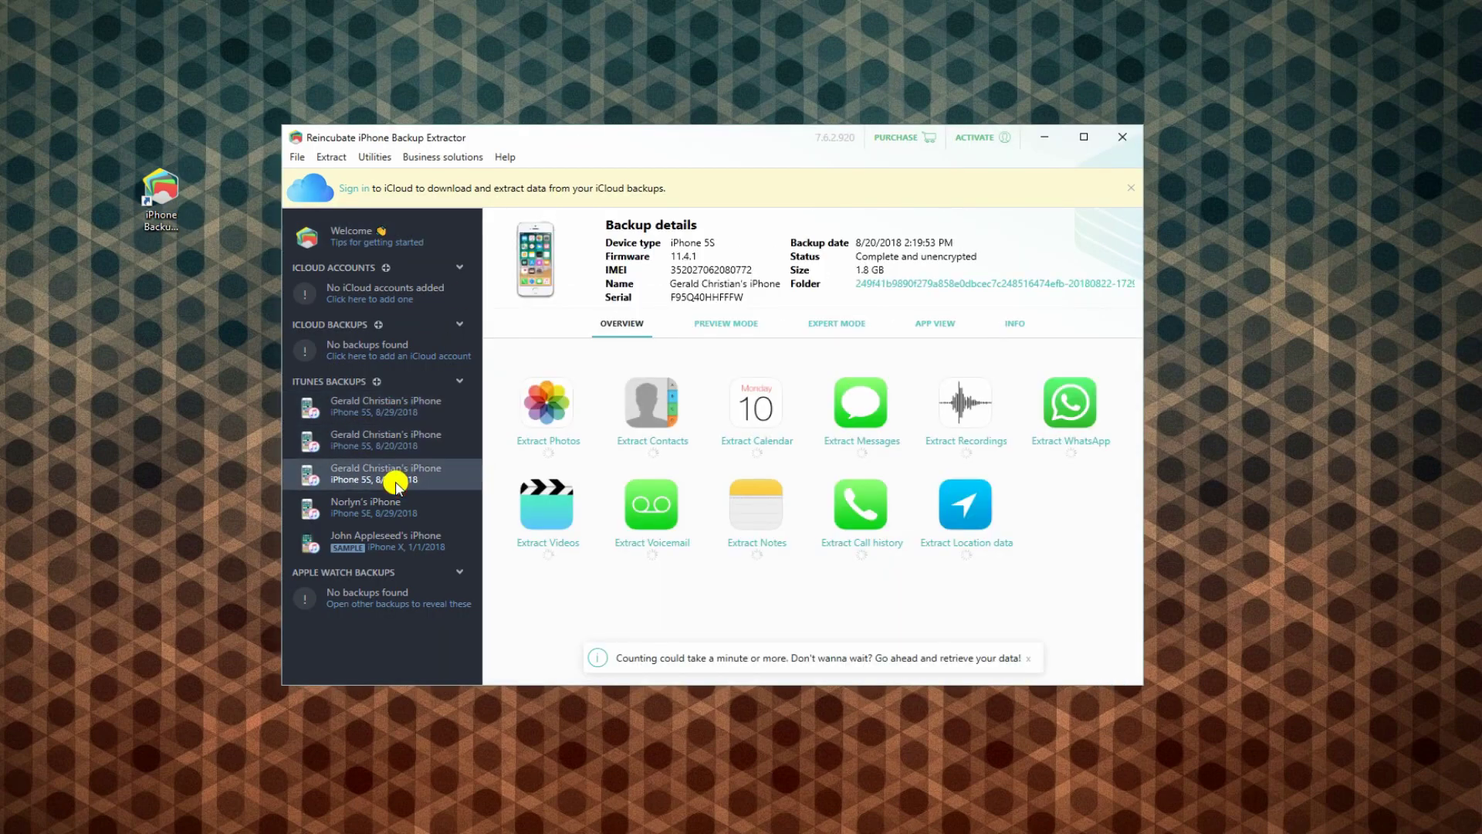
{"action": "left_click", "coordinate": [398, 517]}
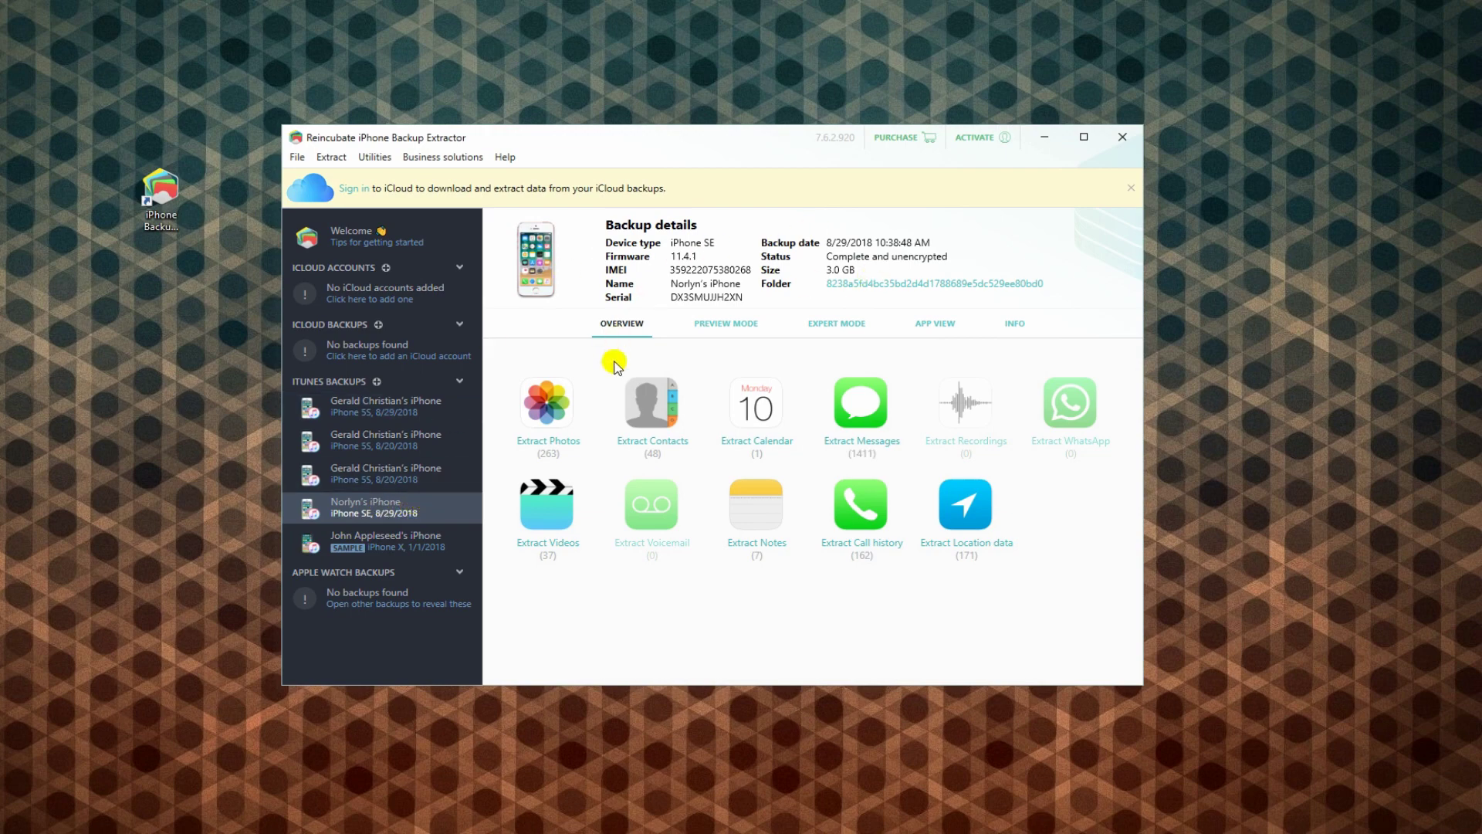
{"action": "left_click", "coordinate": [437, 487]}
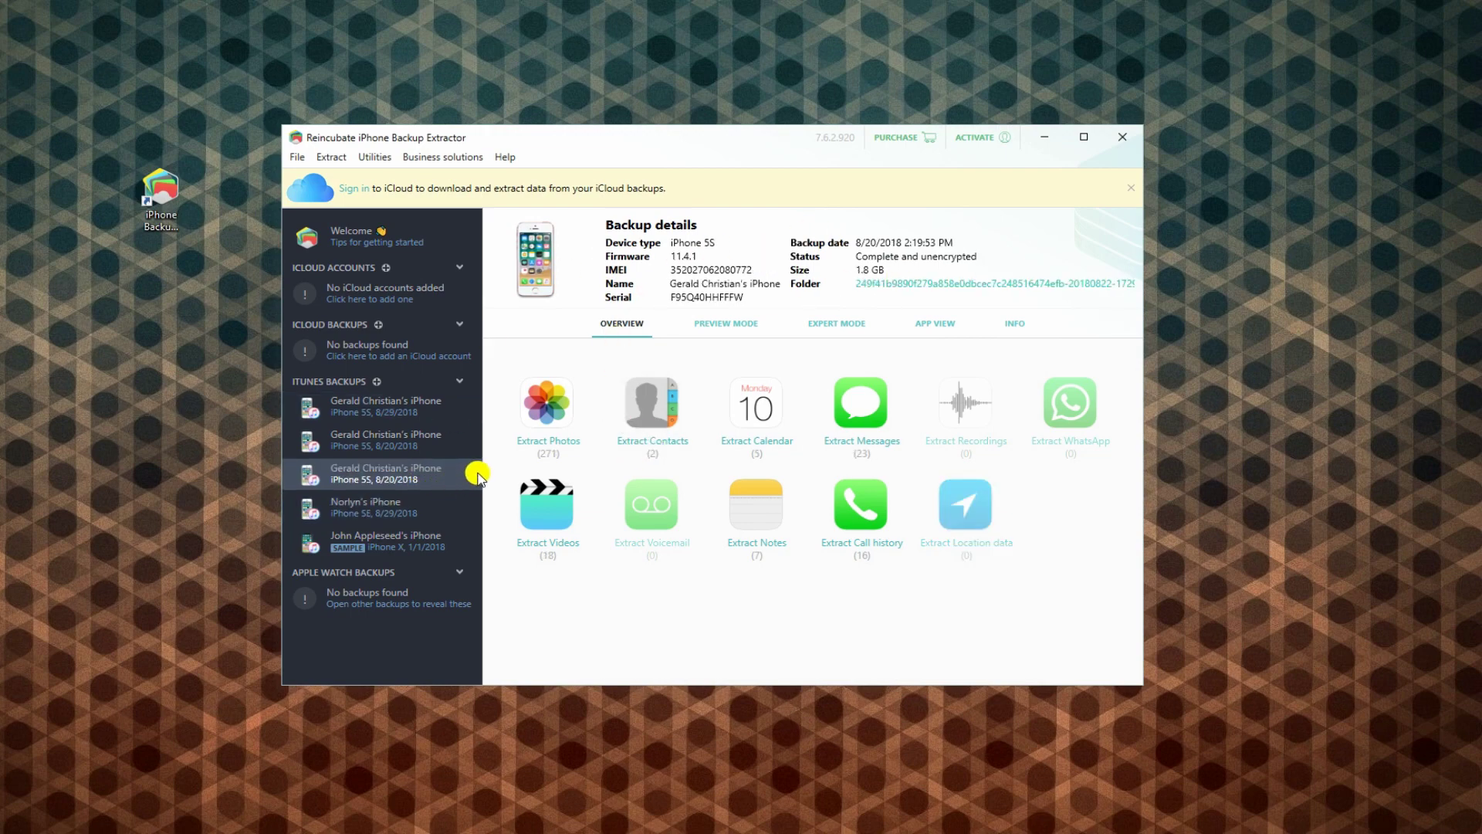
Extract its calendar appointments to the Desktop, continuing with the free limited extraction
{"action": "left_click", "coordinate": [763, 450]}
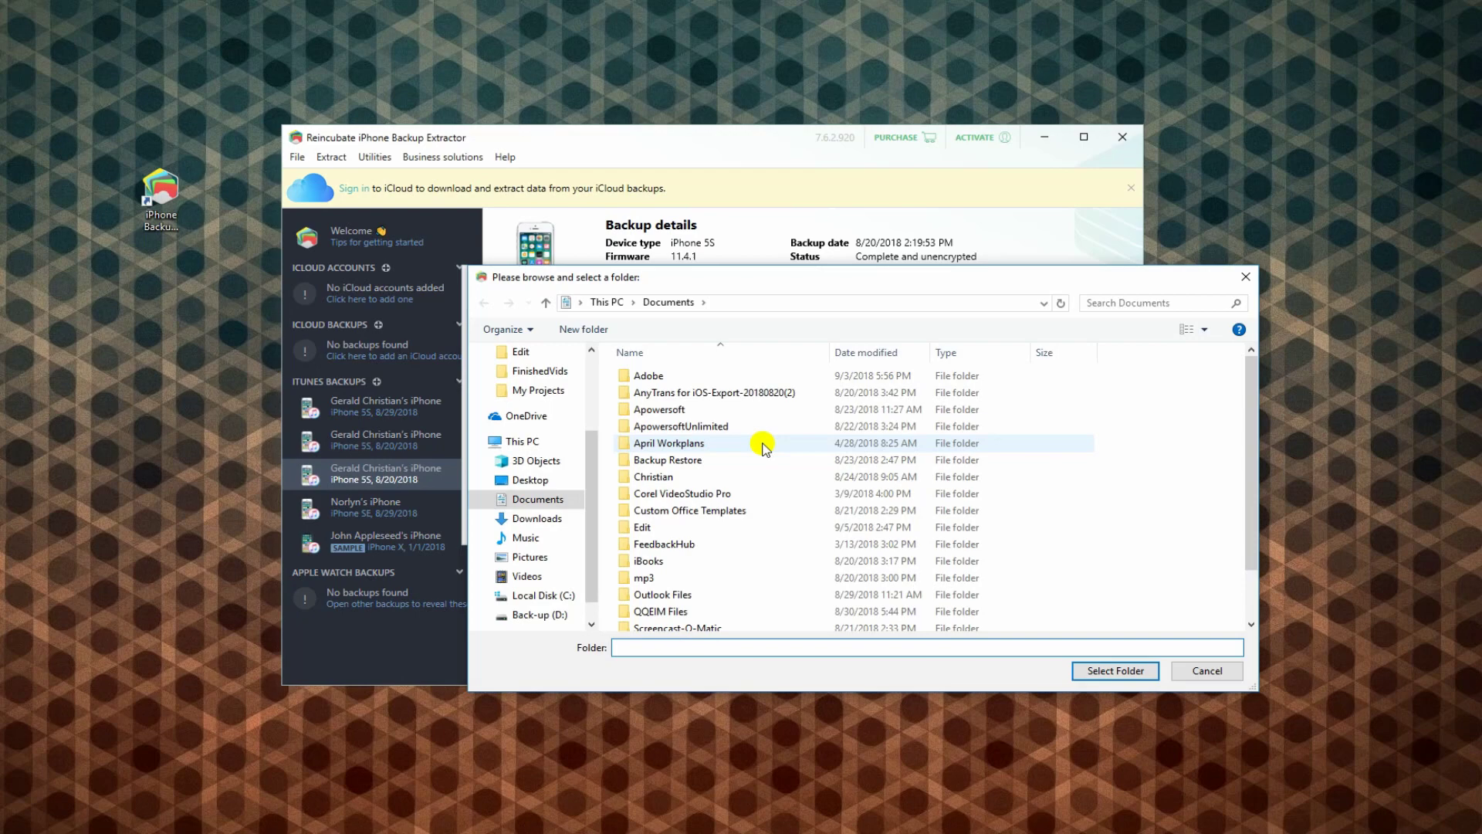
{"action": "scroll", "coordinate": [569, 386], "scroll_direction": "up", "scroll_amount": 5}
{"action": "left_click", "coordinate": [540, 383]}
{"action": "left_click", "coordinate": [774, 644]}
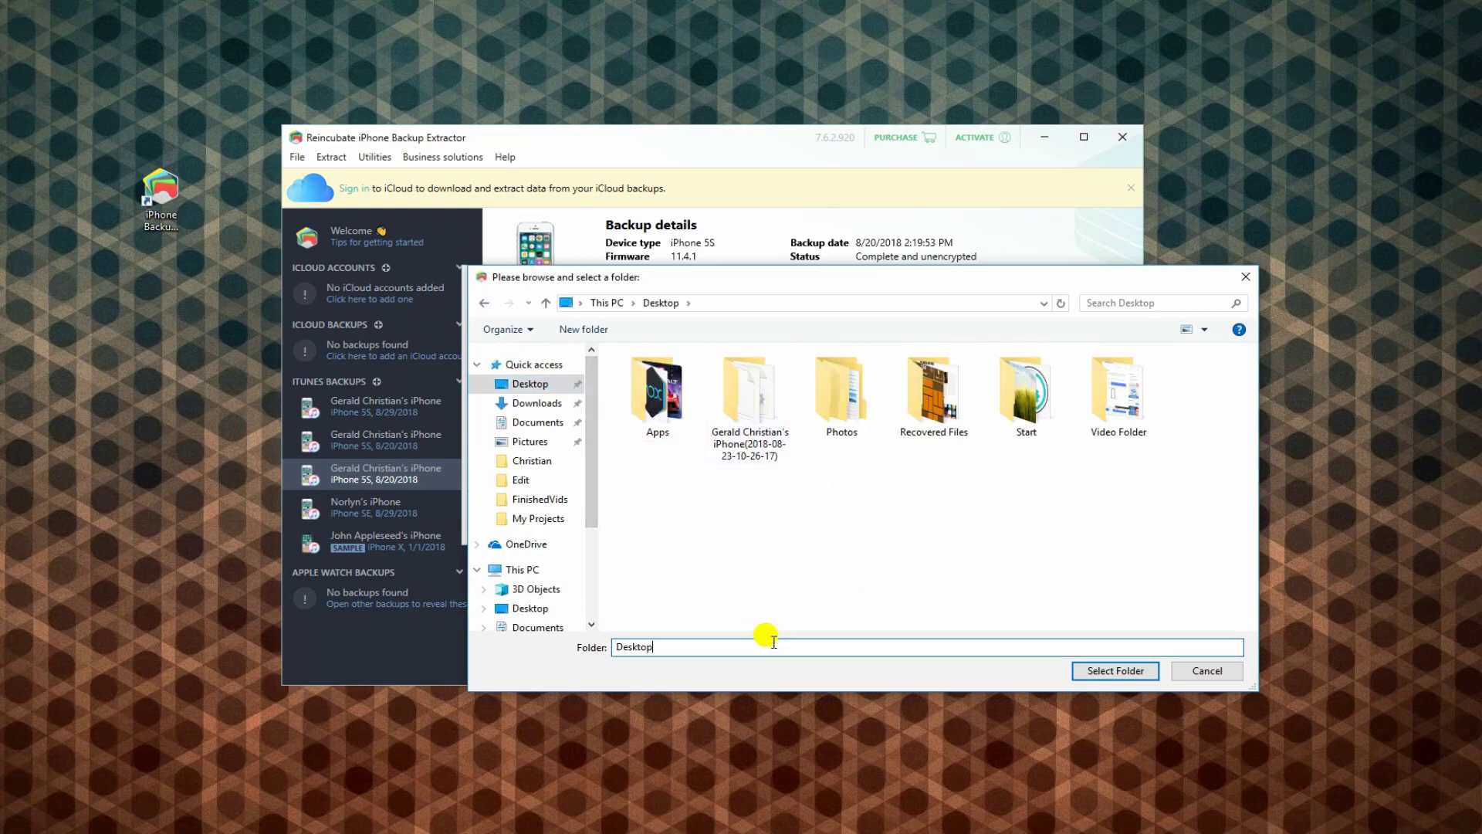
{"action": "left_click", "coordinate": [1091, 674]}
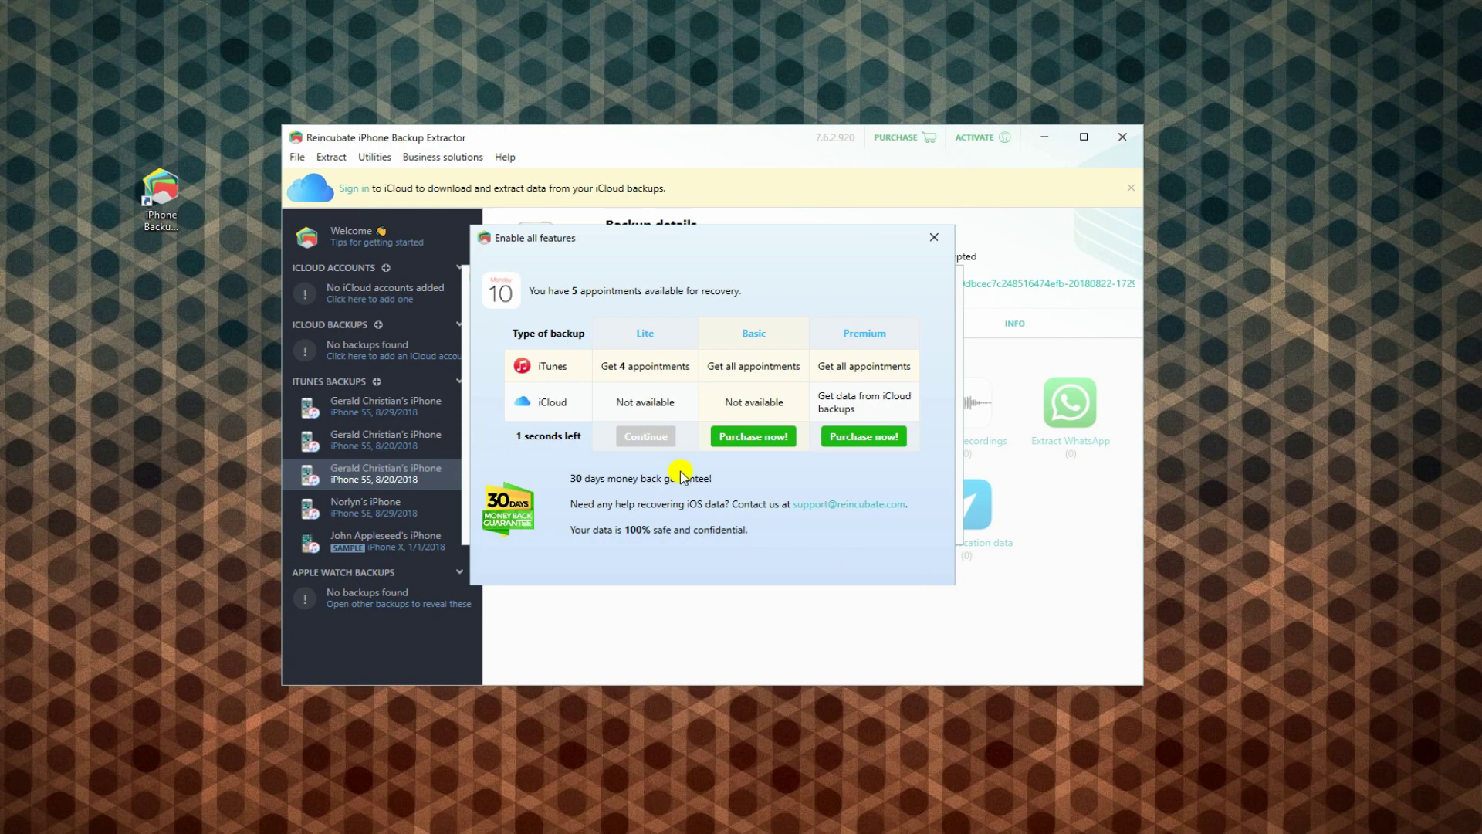
{"action": "left_click", "coordinate": [651, 437]}
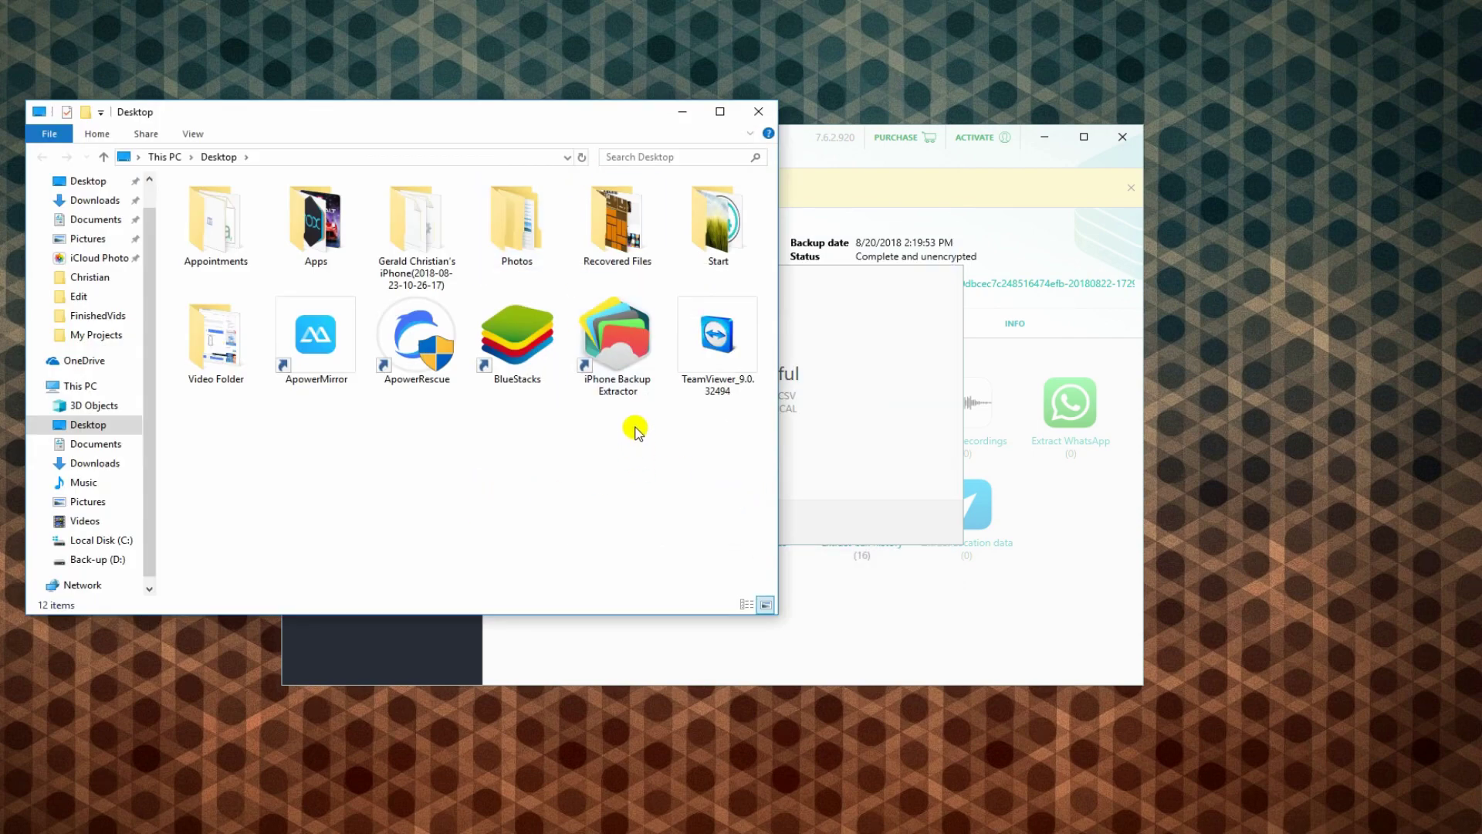
Open the Desktop's Appointments folder and its Calendar CSV, then close everything and dismiss the success message
{"action": "double_click", "coordinate": [190, 184]}
{"action": "left_click", "coordinate": [104, 157]}
{"action": "double_click", "coordinate": [240, 258]}
{"action": "double_click", "coordinate": [212, 205]}
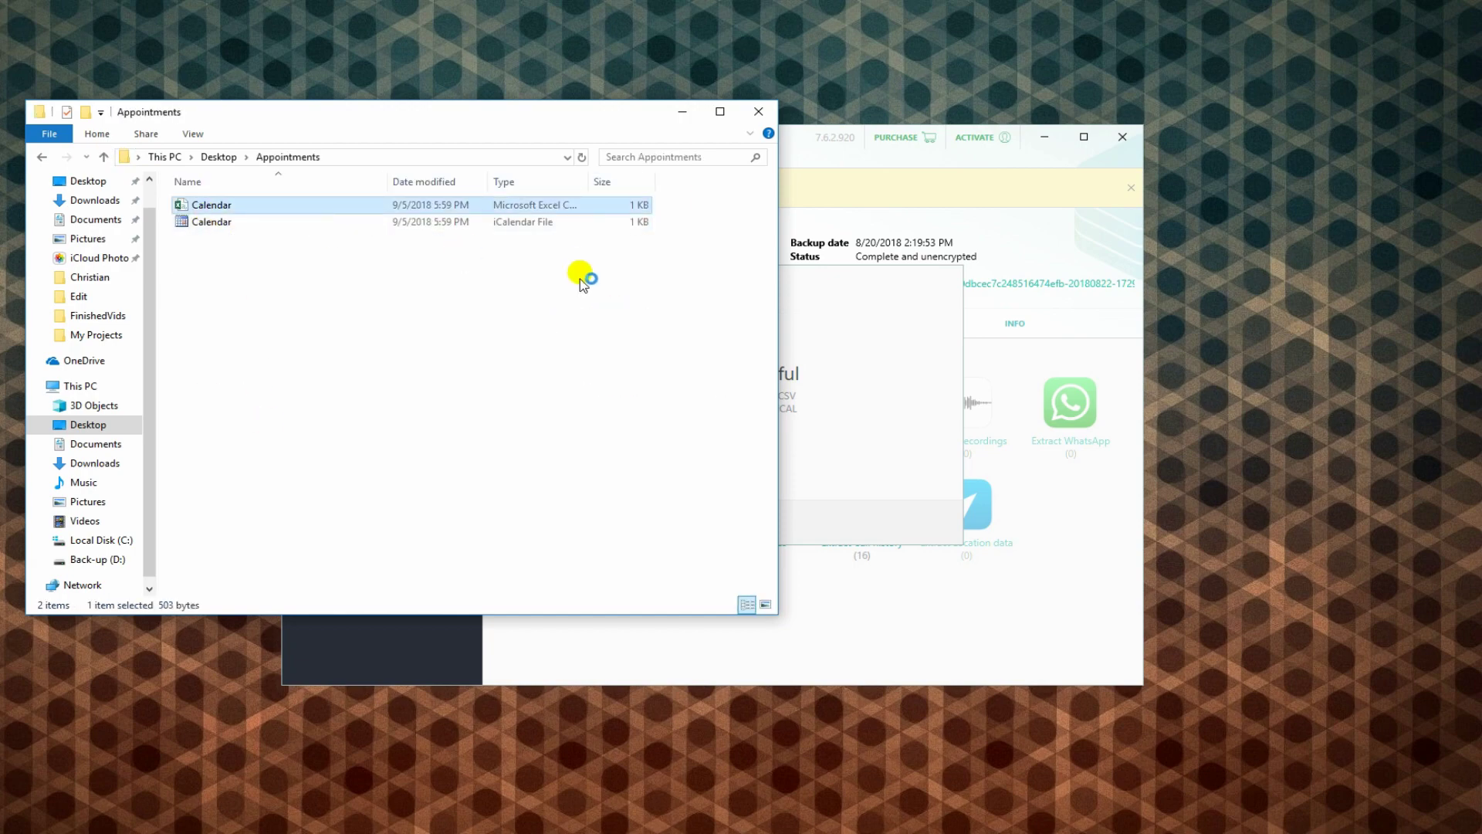
{"action": "left_click", "coordinate": [1257, 89]}
{"action": "left_click", "coordinate": [754, 113]}
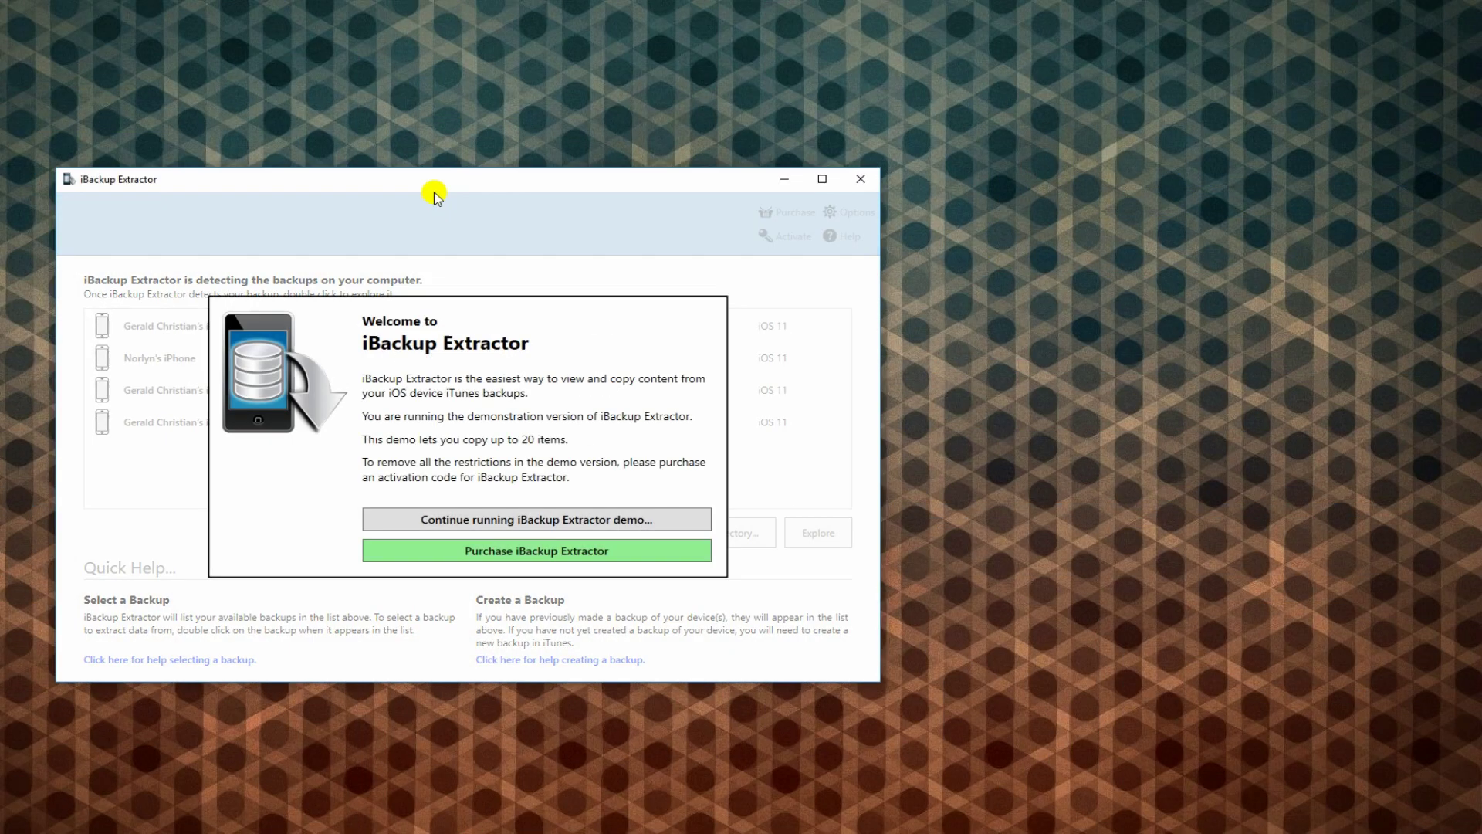
Continue the iBackup Extractor demo and open the 8/29/2018 iPhone 5S backup
{"action": "left_click_drag", "start_coordinate": [430, 187], "coordinate": [650, 164]}
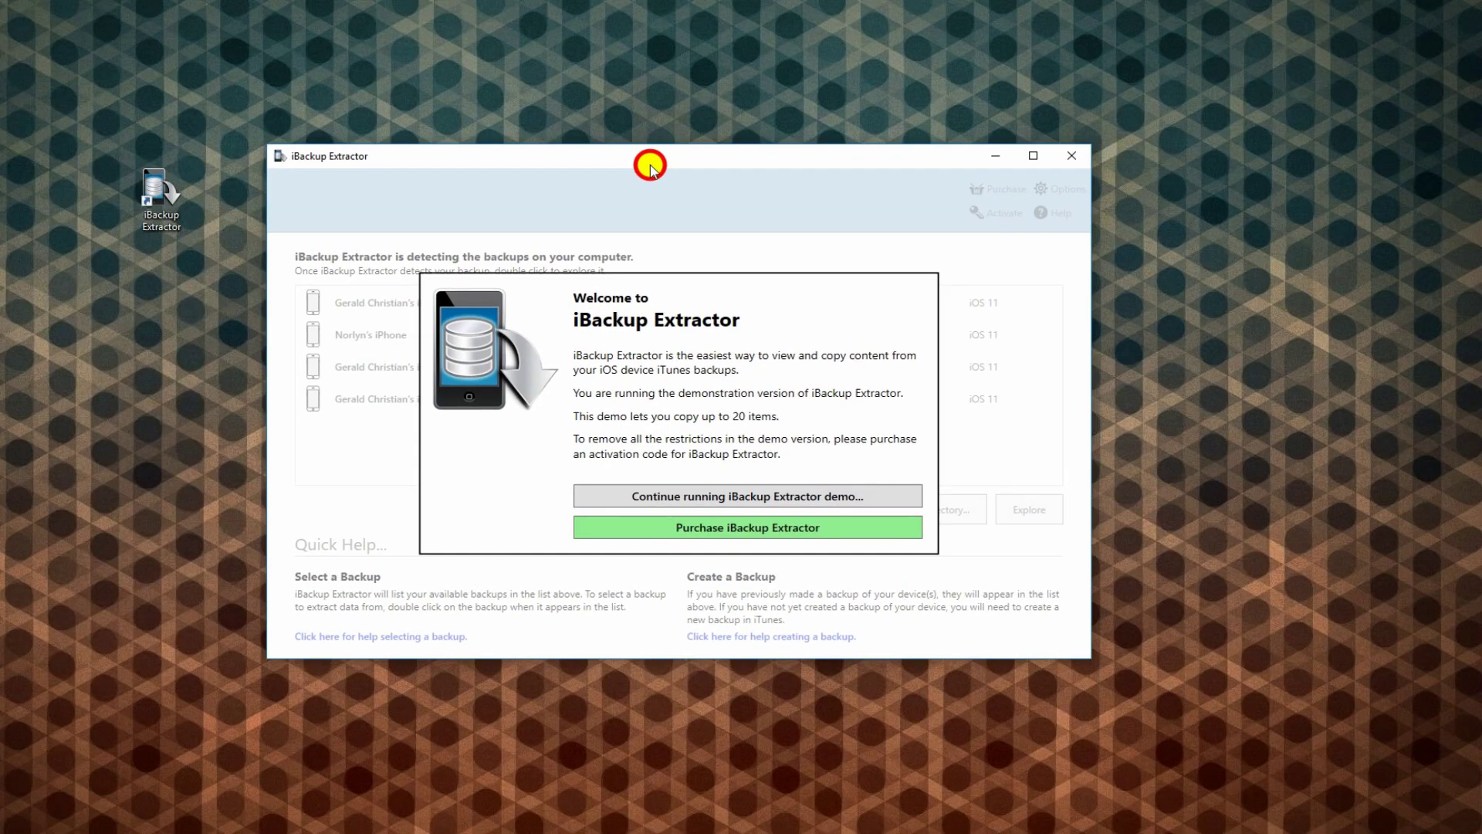
{"action": "left_click", "coordinate": [793, 502]}
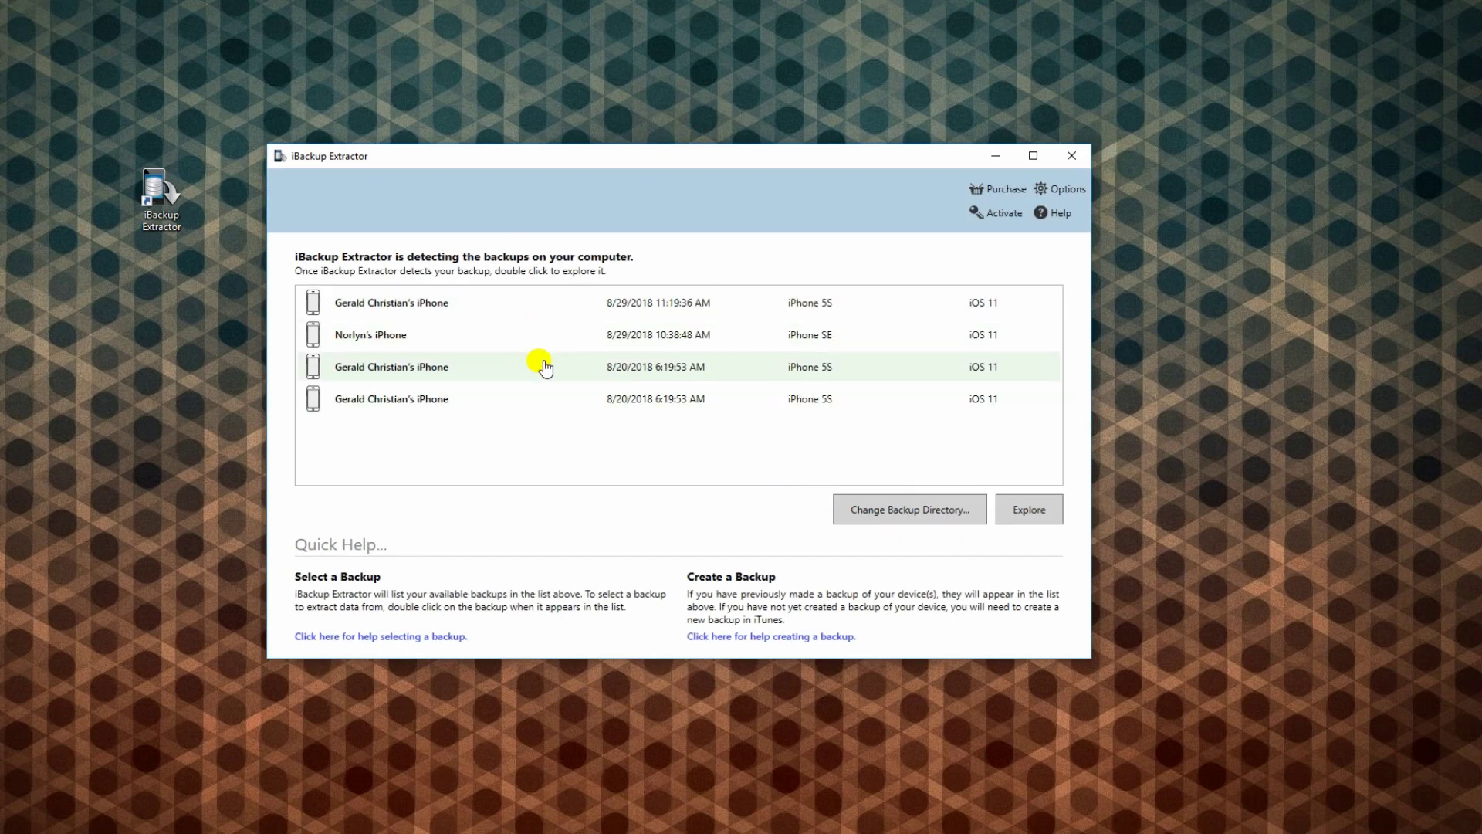
{"action": "double_click", "coordinate": [538, 307]}
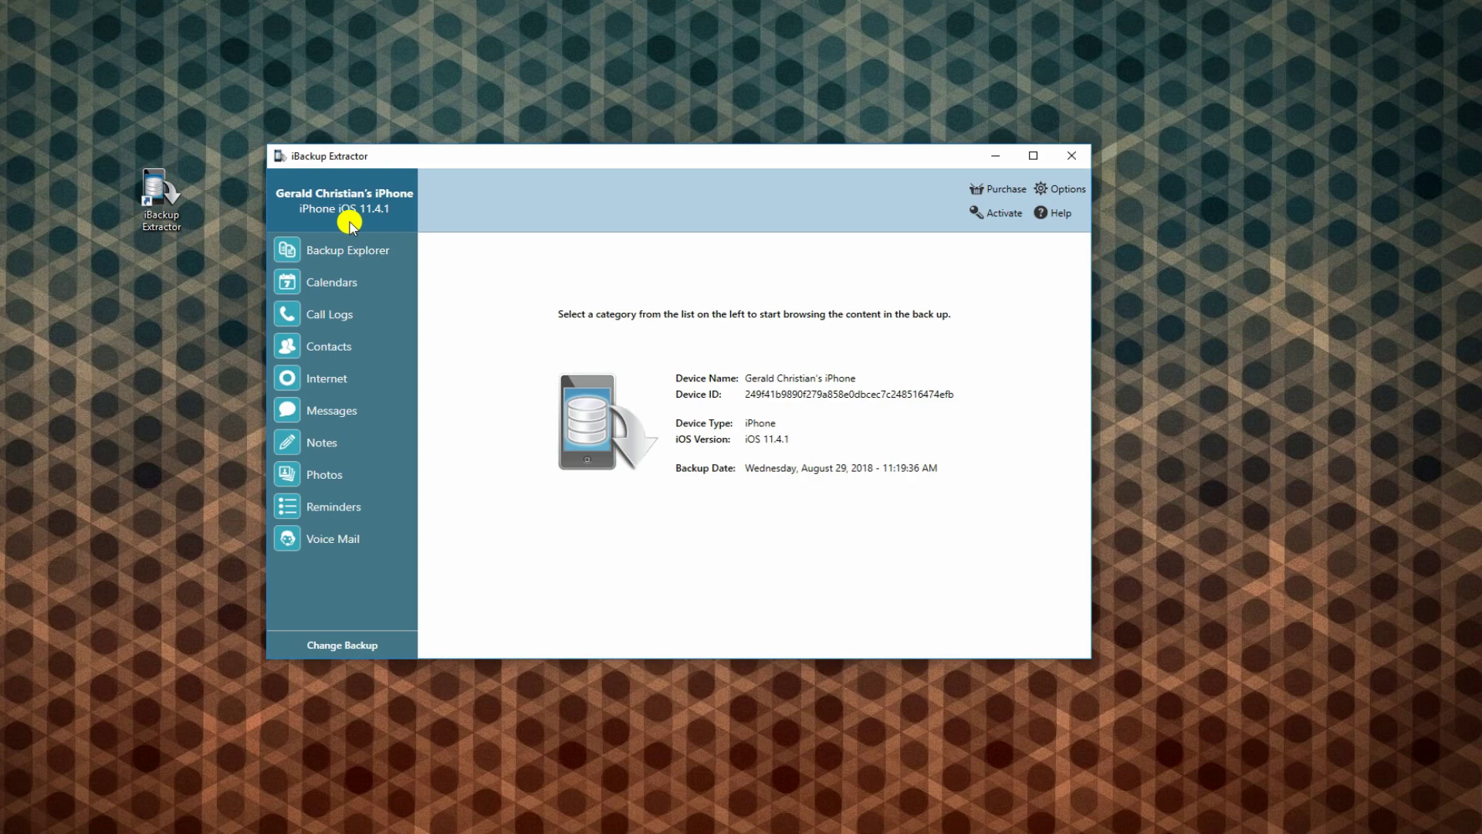
Copy the backup's four call logs to the Desktop as HTML files
{"action": "left_click", "coordinate": [340, 248]}
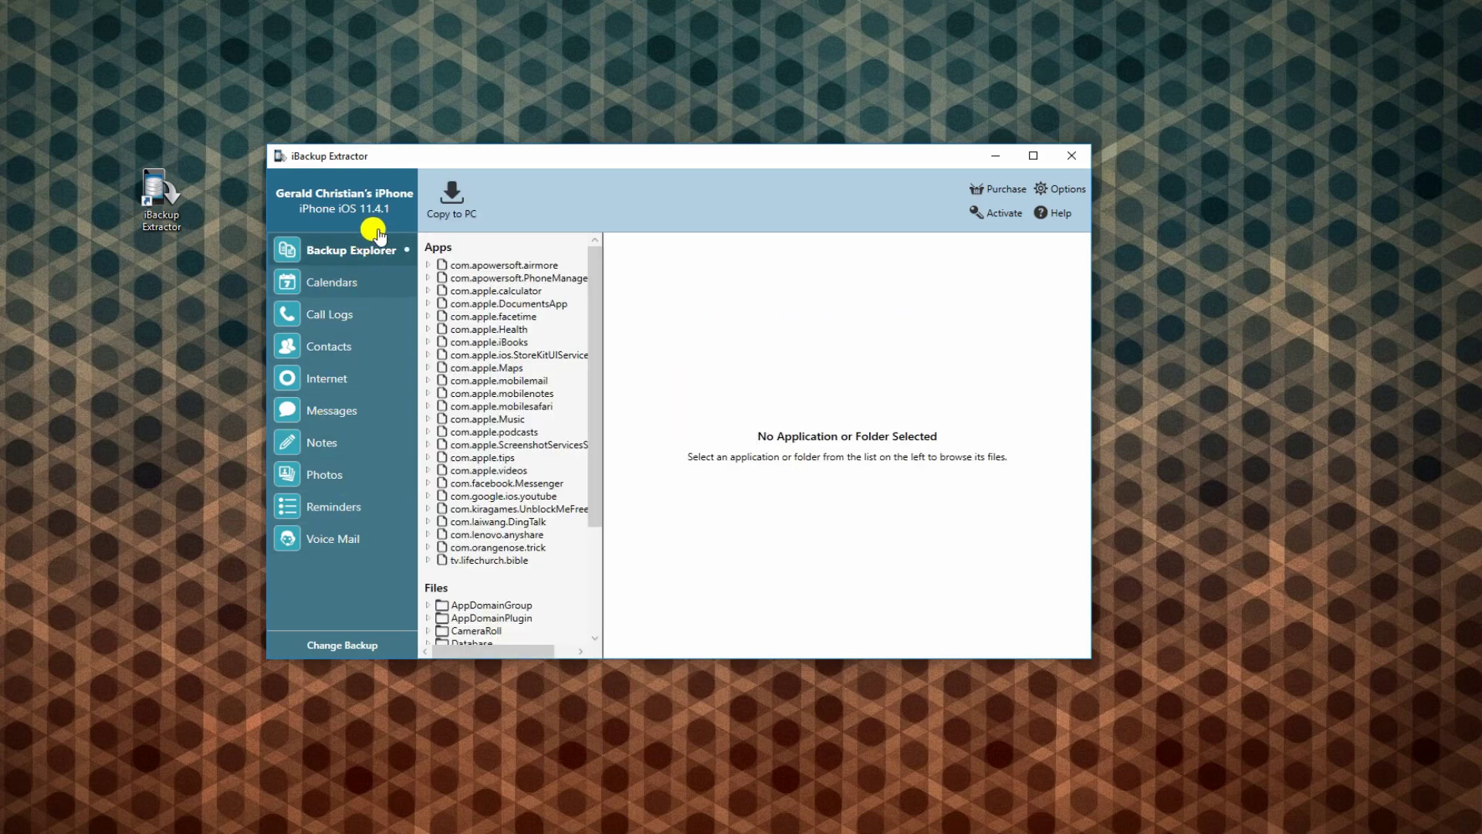
{"action": "left_click", "coordinate": [367, 321]}
{"action": "left_click", "coordinate": [369, 346]}
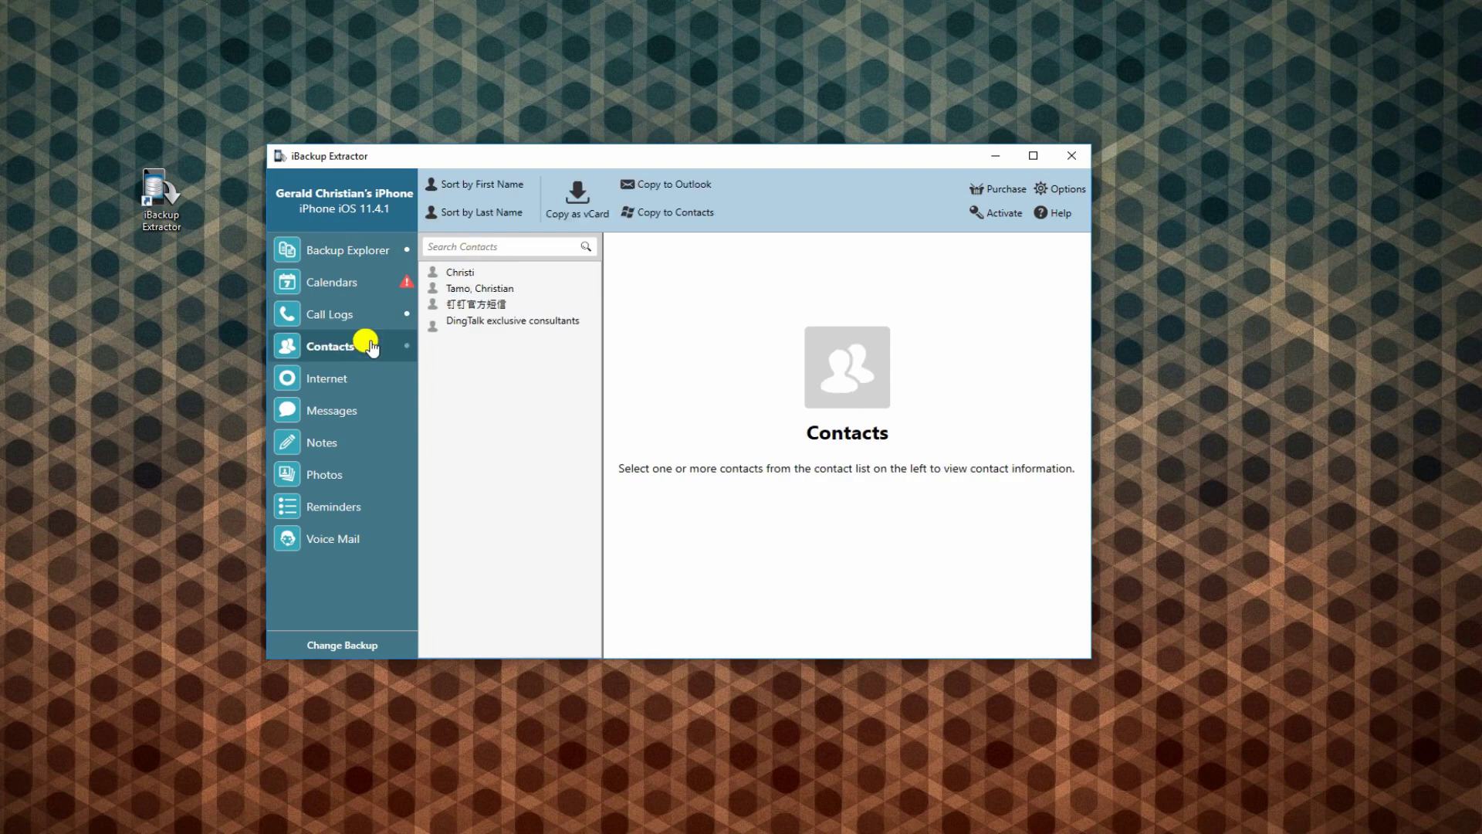
{"action": "left_click", "coordinate": [385, 318]}
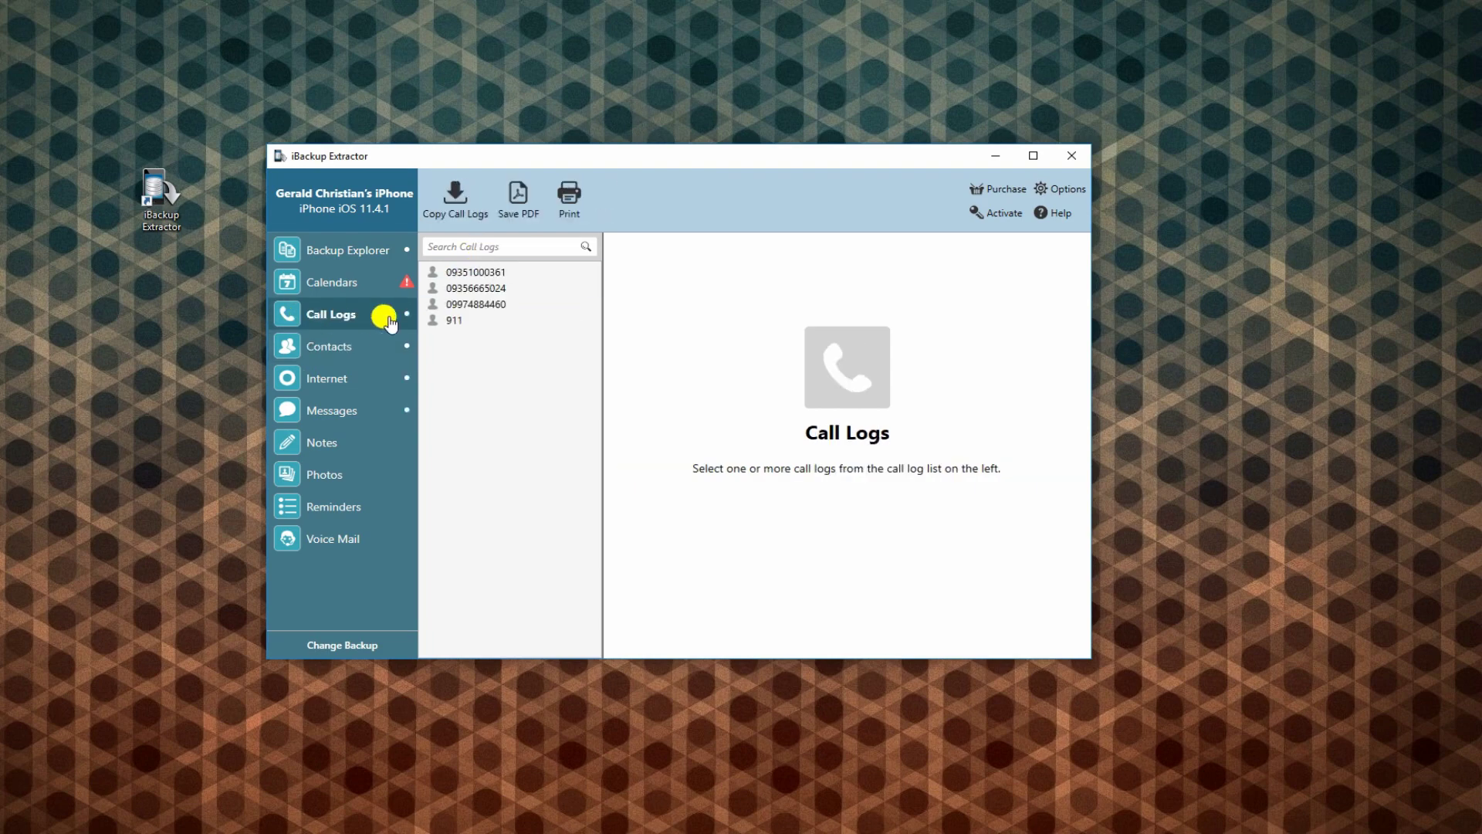
{"action": "left_click", "coordinate": [478, 228]}
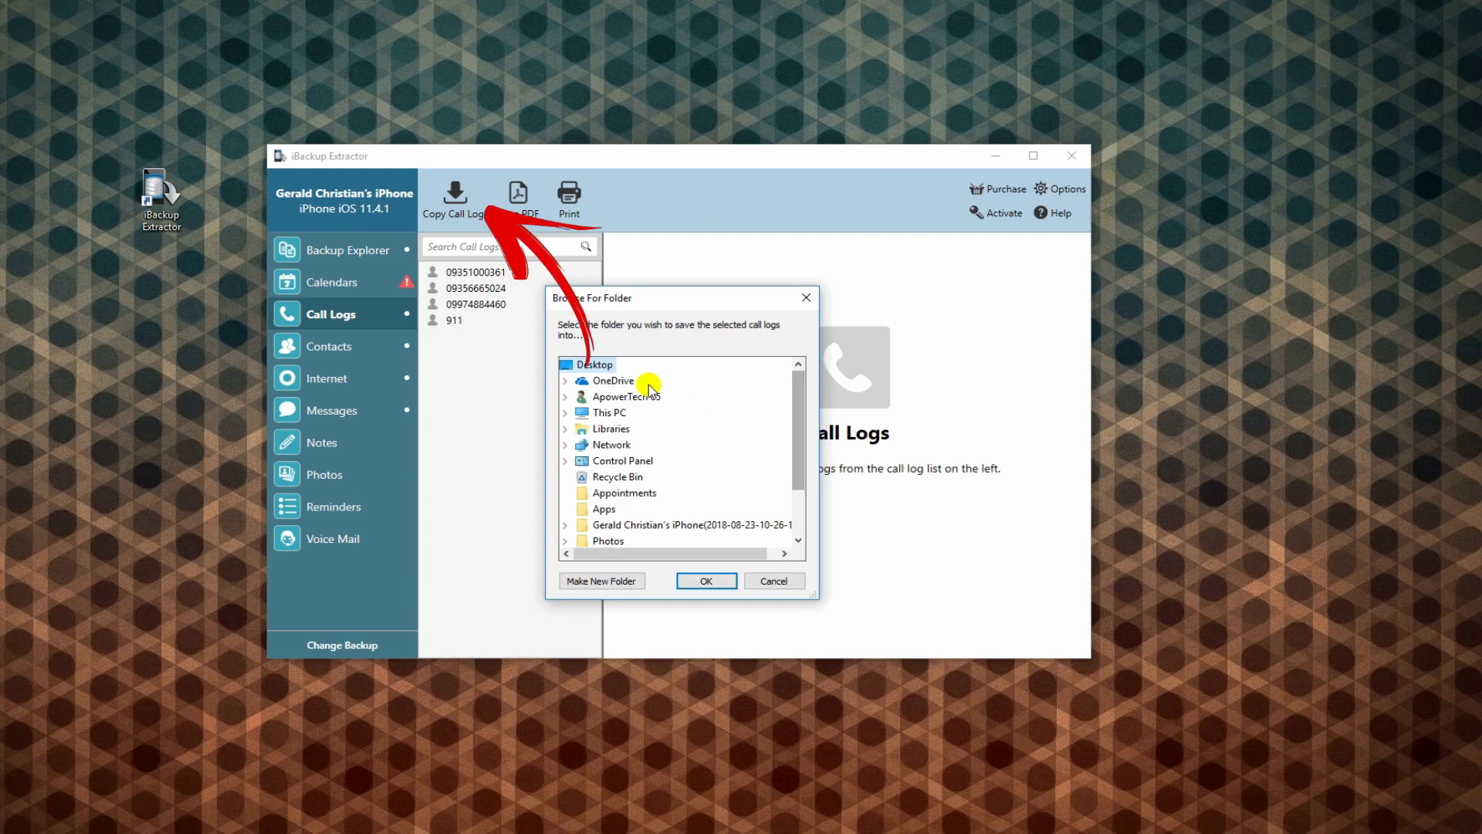
{"action": "left_click", "coordinate": [705, 581]}
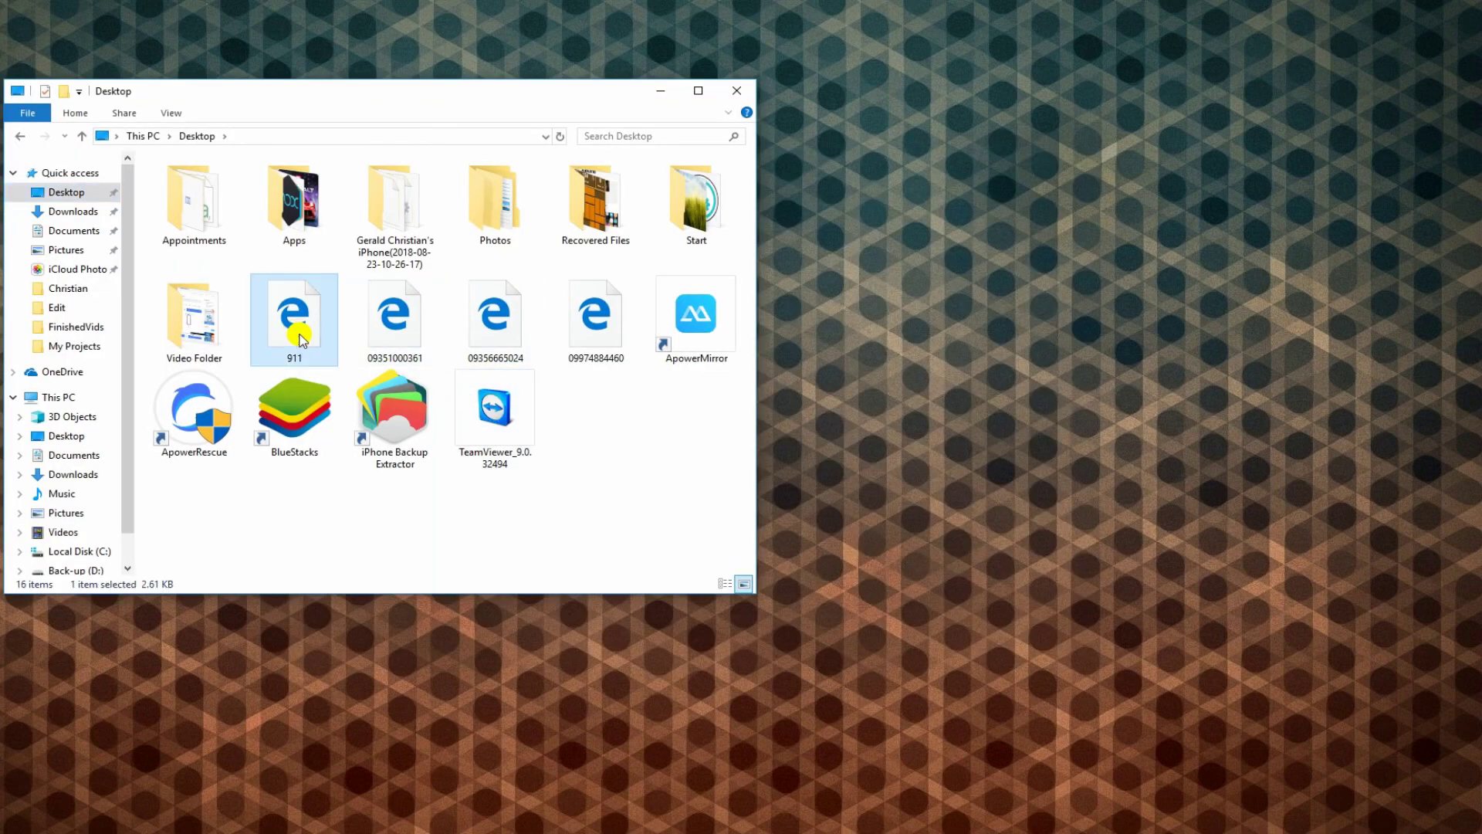
Select two of the exported call log HTML files on the Desktop
{"action": "left_click", "coordinate": [596, 317]}
{"action": "left_click", "coordinate": [292, 330]}
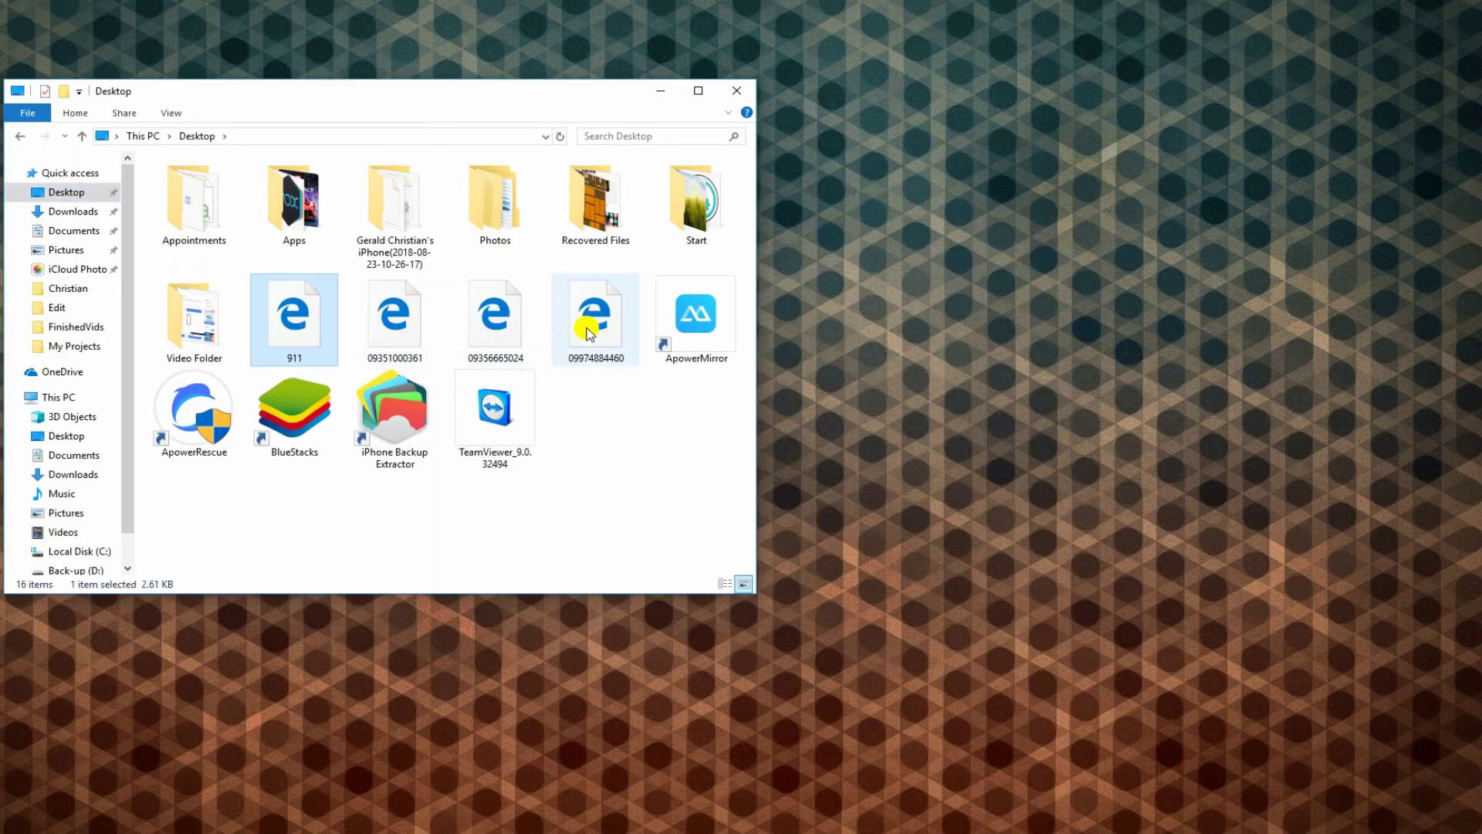